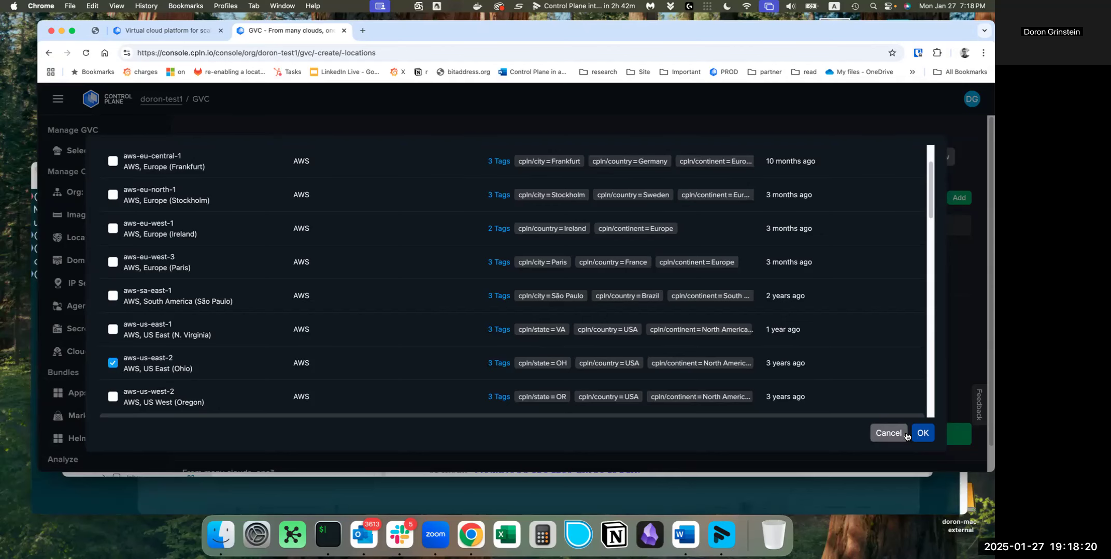
Create the ai-cloud GVC with aws-us-east-2 as its location and view its GVC locations
click(923, 433)
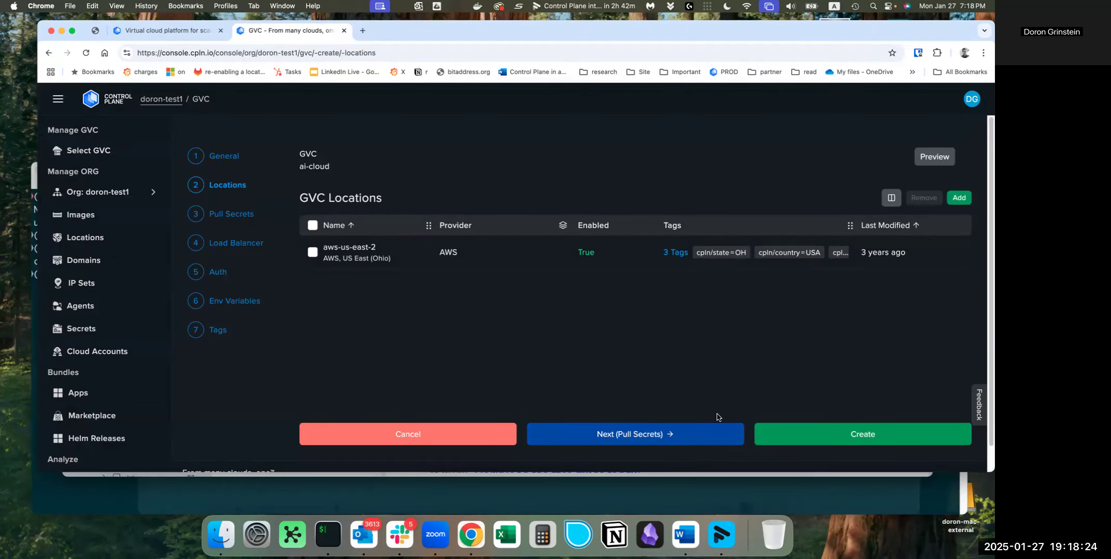
click(770, 436)
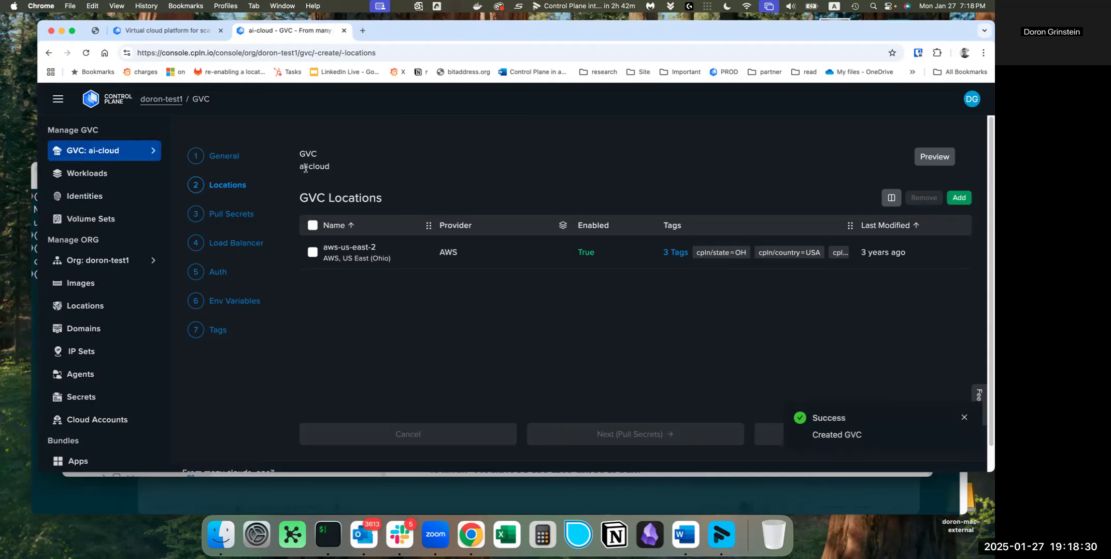
click(228, 219)
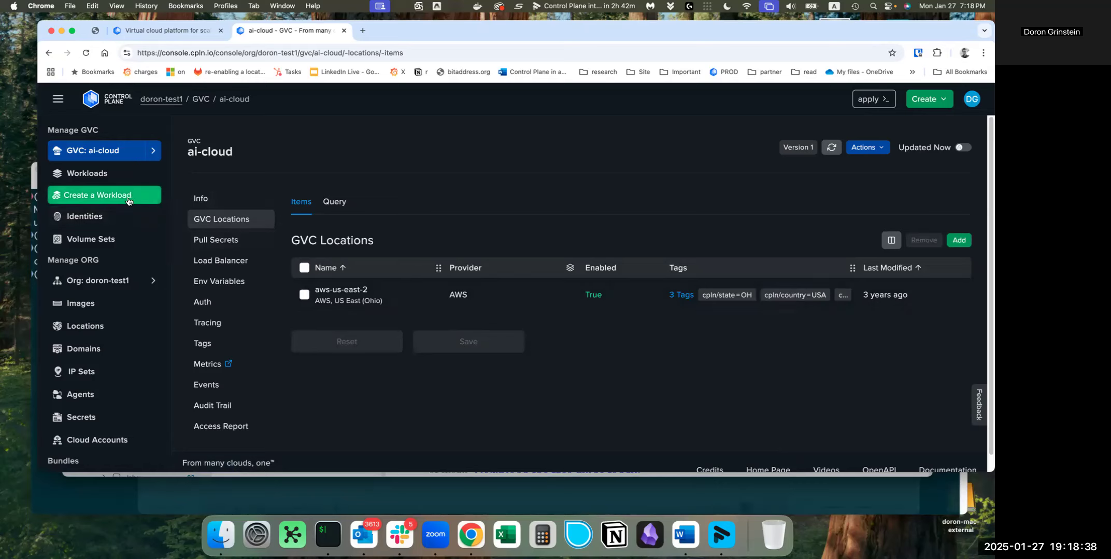
Start creating an app from the ollama template in the Marketplace
scroll(127, 244, down, 3)
scroll(127, 253, down, 3)
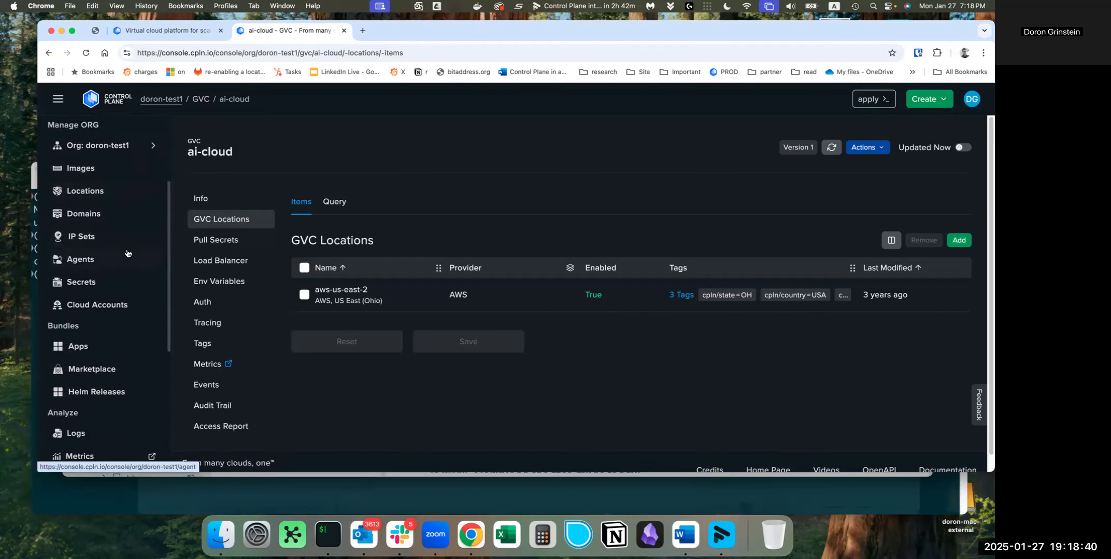
click(110, 357)
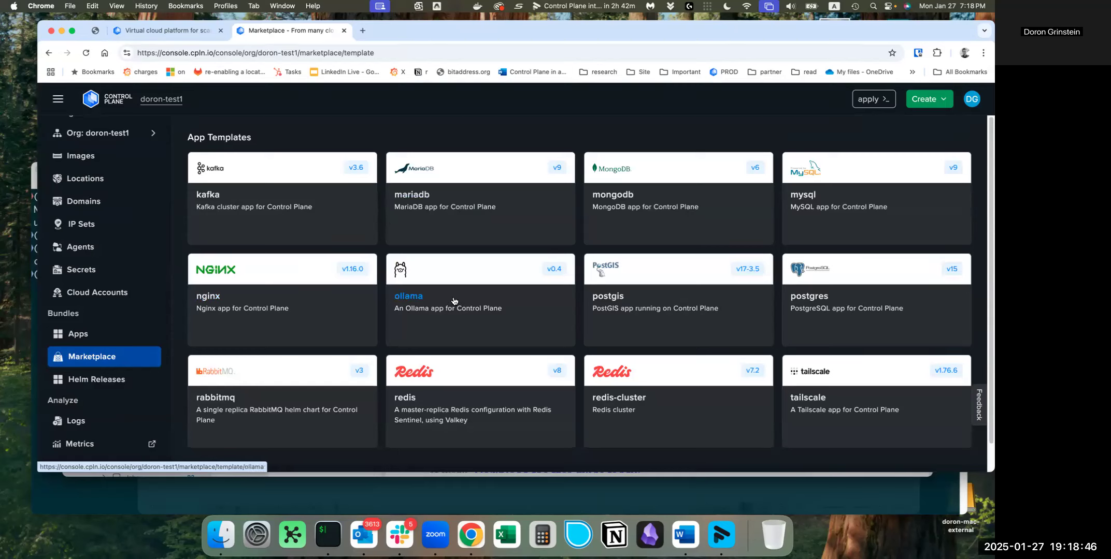
click(402, 301)
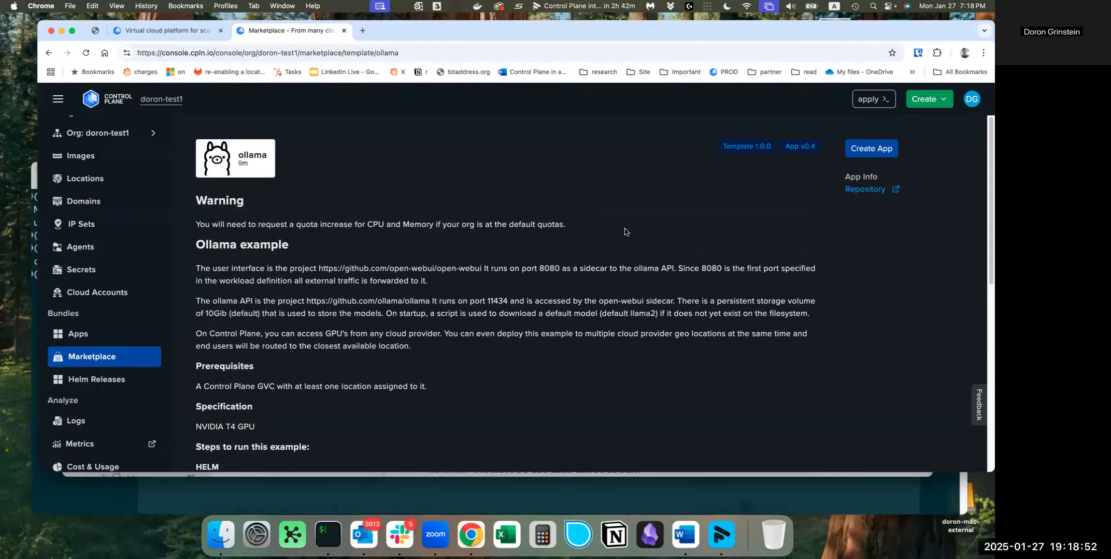
click(865, 153)
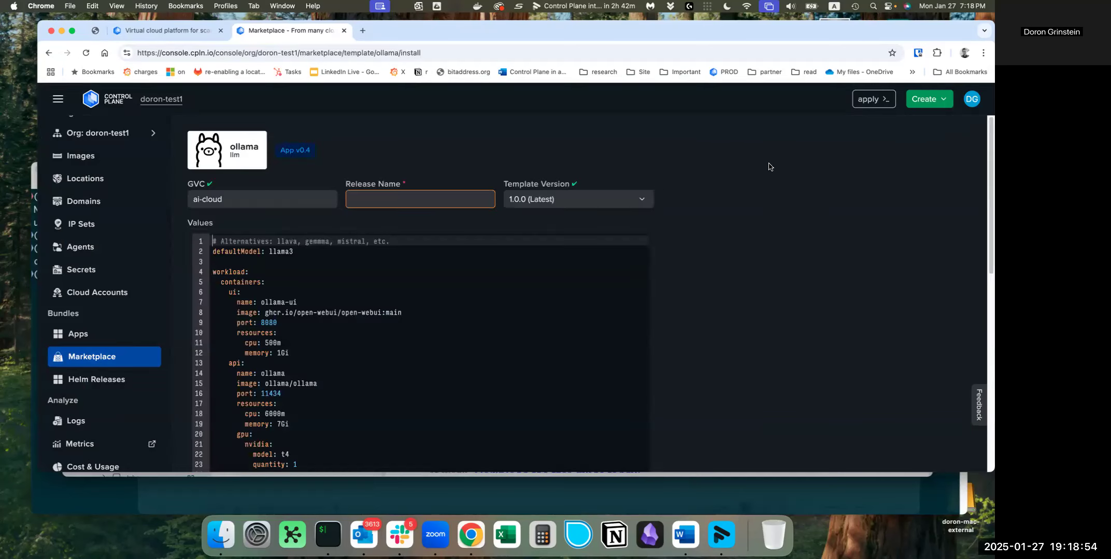
Name the release my-deepseek
click(466, 199)
text(my)
text(-)
text(lla)
key(BackSpace)
text(m)
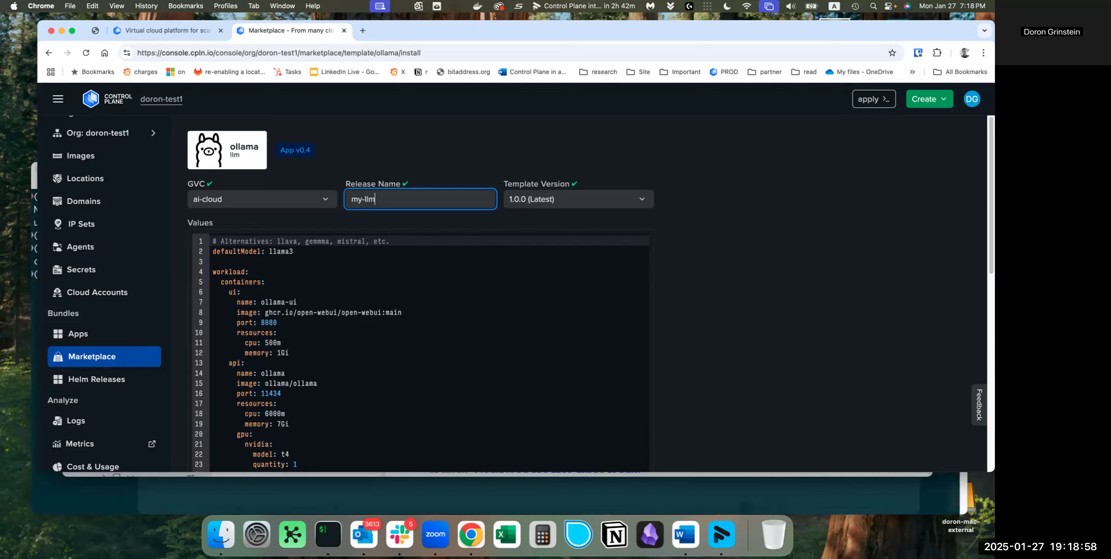
key(BackSpace)
text(deeo)
text(see)
text(k)
Review the ollama template's default values and install the app in the ai-cloud GVC
scroll(358, 303, down, 1)
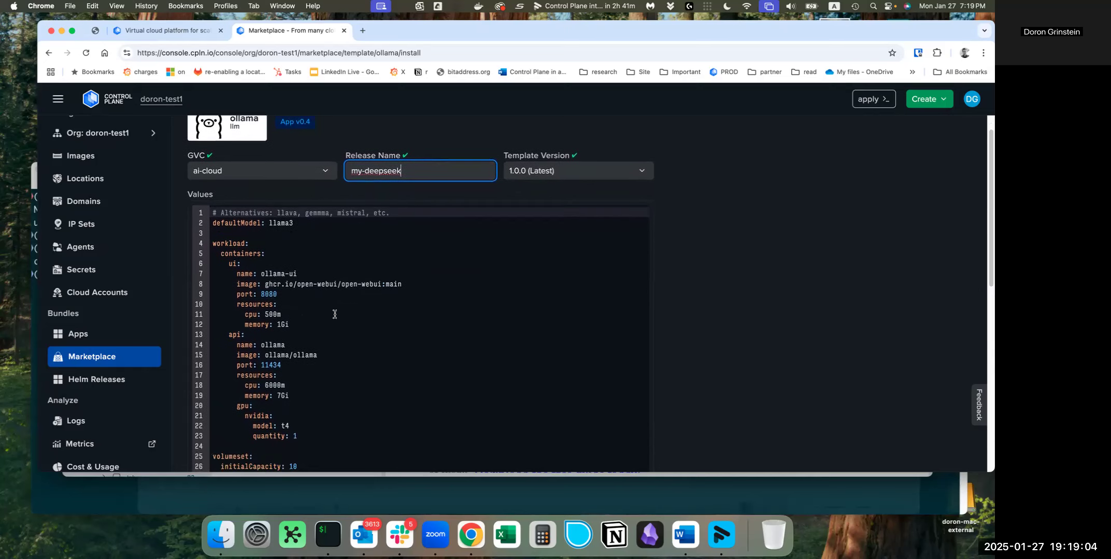
scroll(334, 314, down, 1)
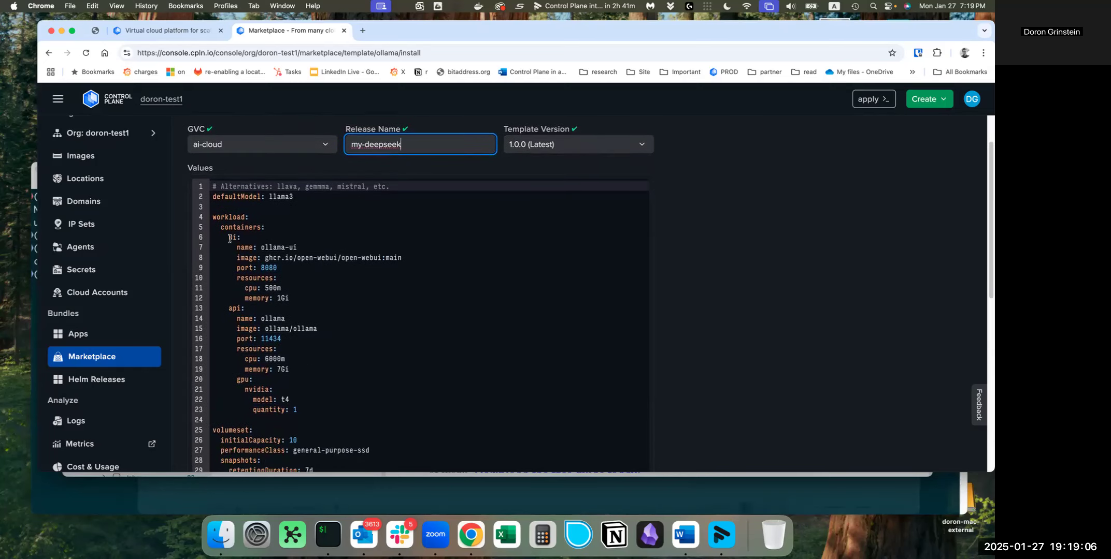
scroll(284, 288, down, 1)
scroll(284, 288, down, 1)
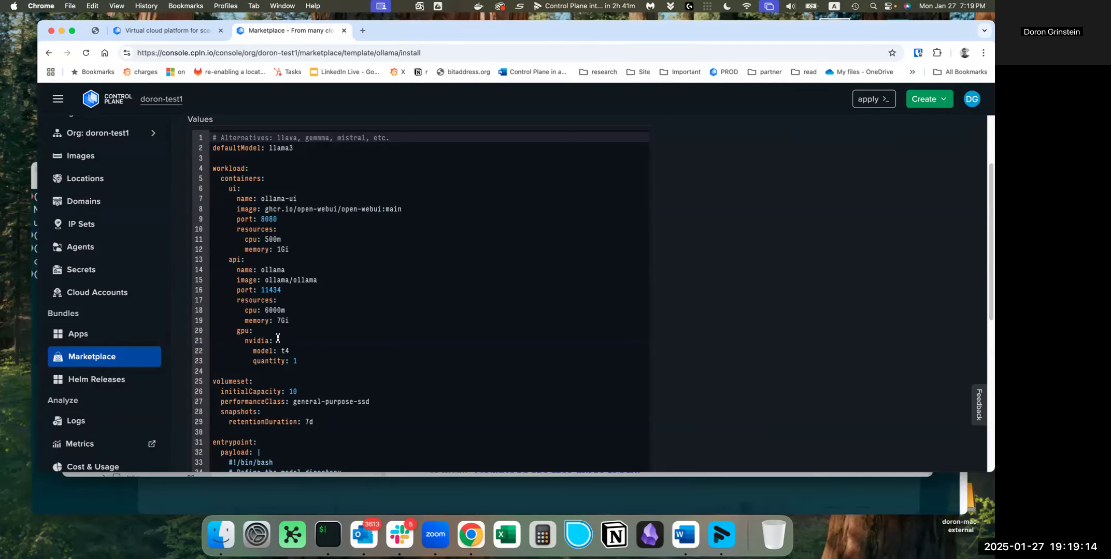
scroll(277, 338, down, 2)
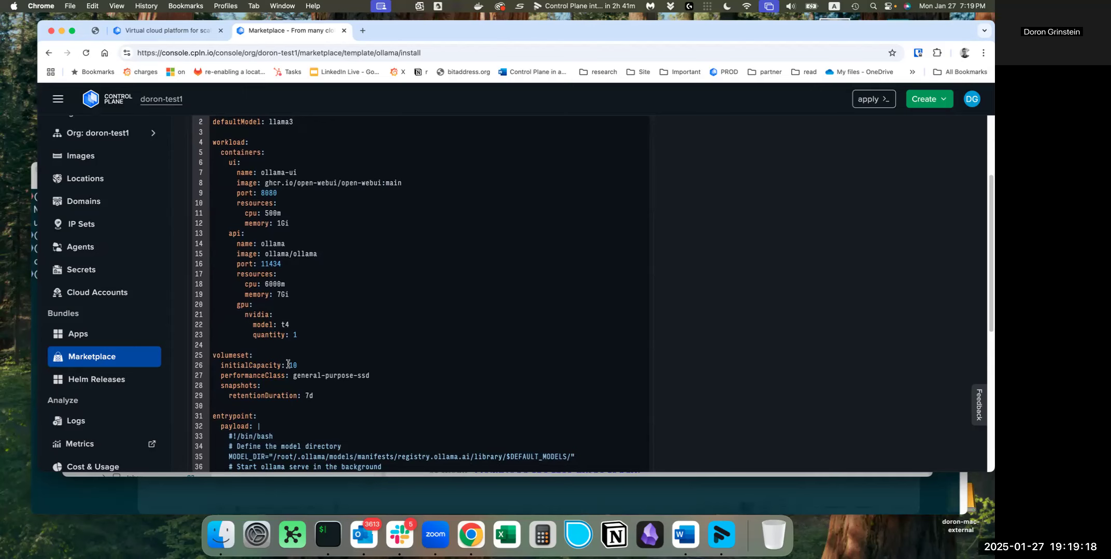
scroll(290, 368, down, 1)
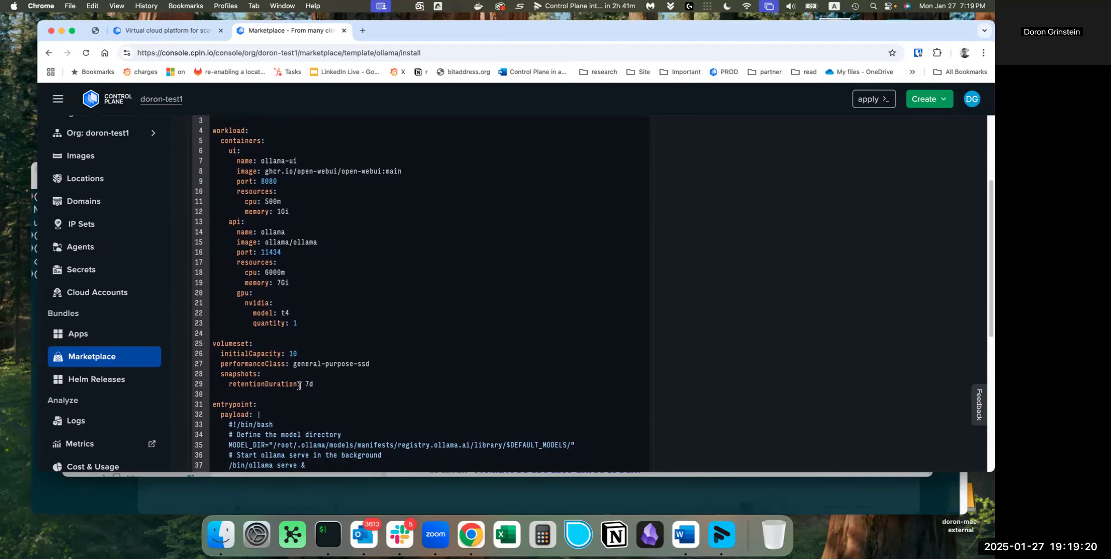
scroll(303, 381, down, 10)
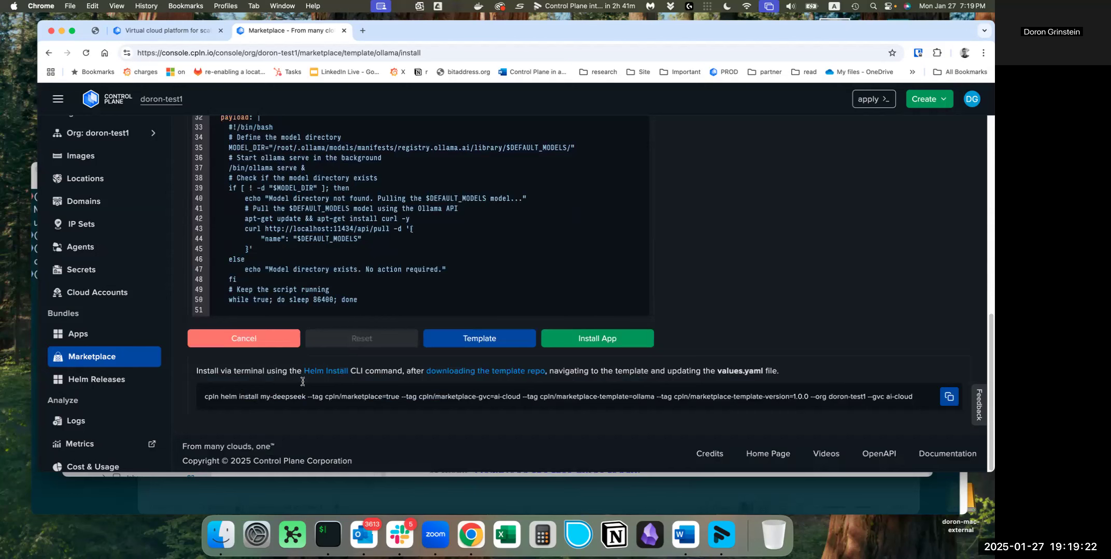
click(618, 346)
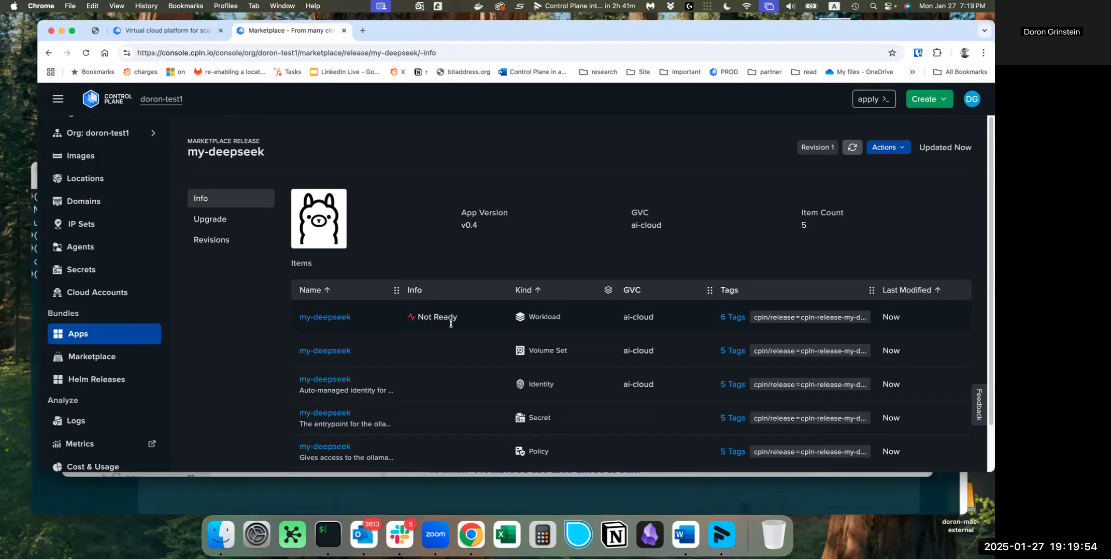
Look over the items of the my-deepseek release and open the details of its workload in ai-cloud
scroll(528, 361, down, 1)
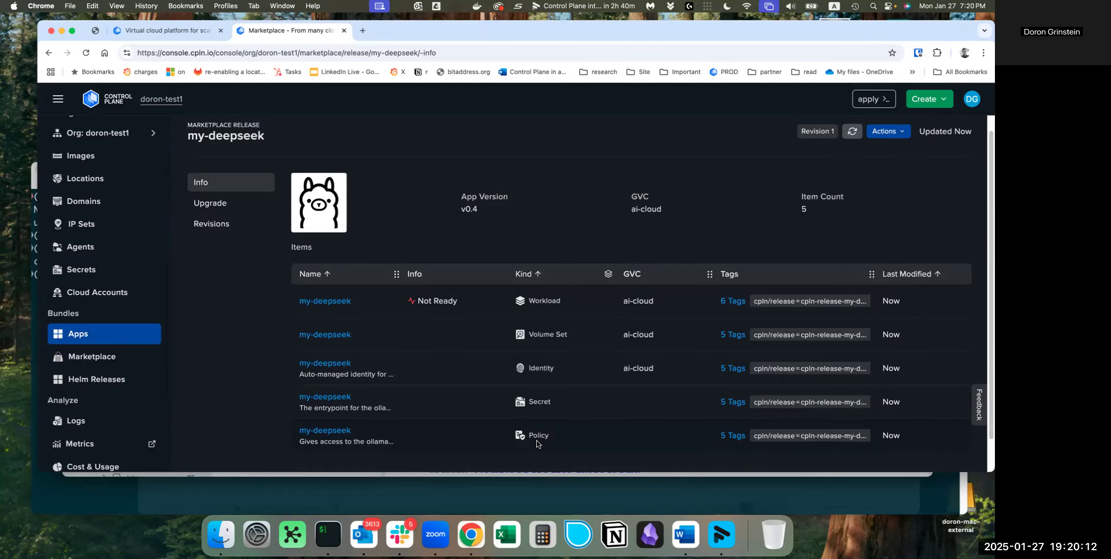
scroll(91, 399, down, 5)
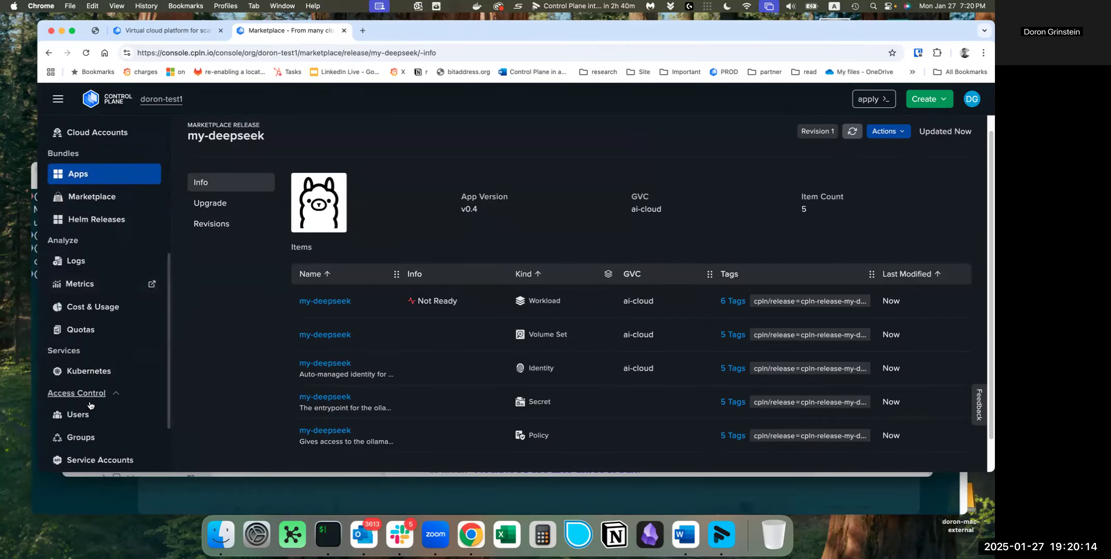
scroll(89, 405, down, 3)
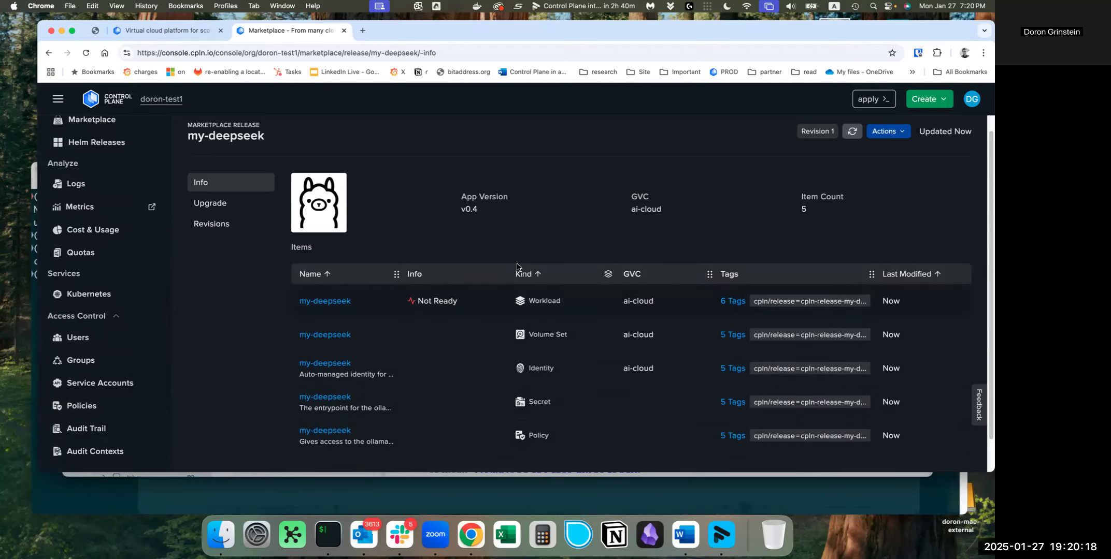
scroll(537, 414, up, 1)
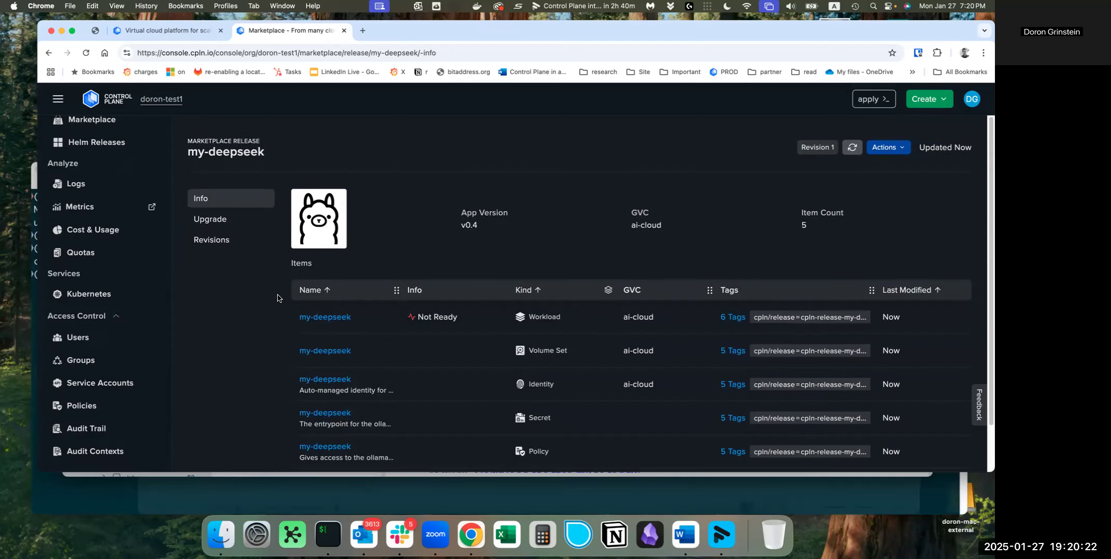
scroll(99, 248, up, 8)
click(86, 173)
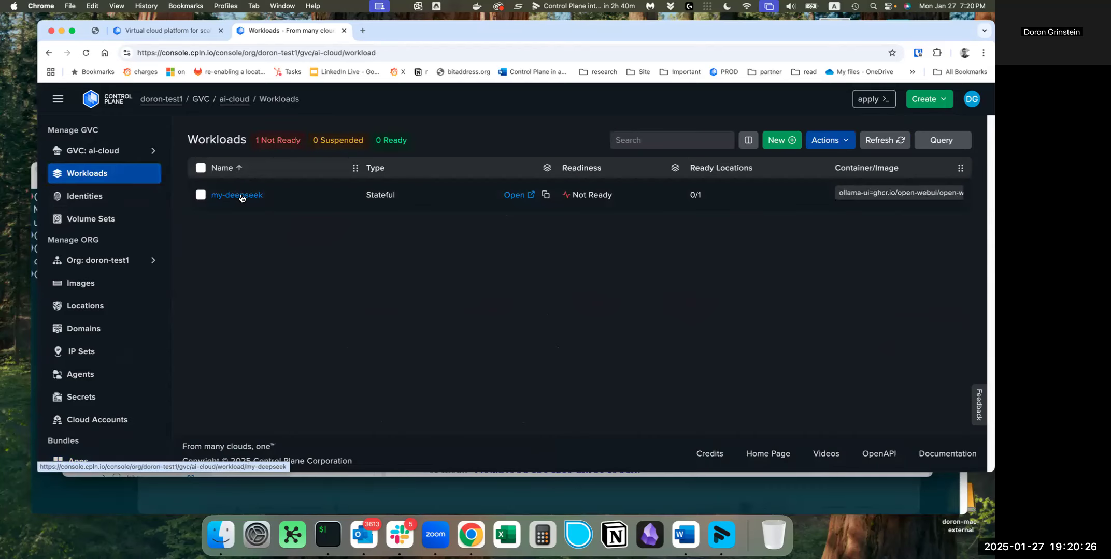
click(241, 199)
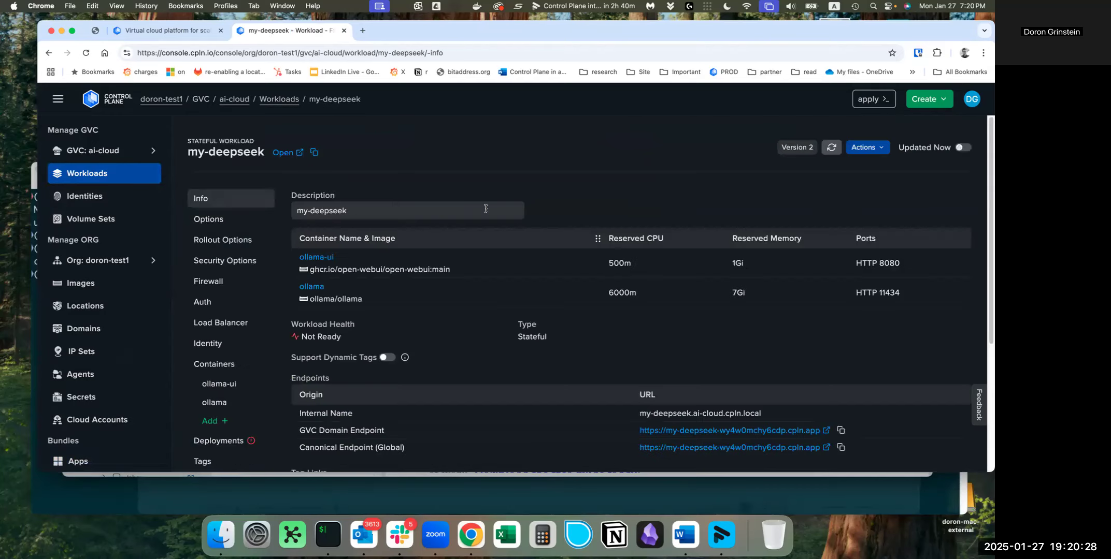
View the my-deepseek workload's definition as YAML and close it again
click(865, 149)
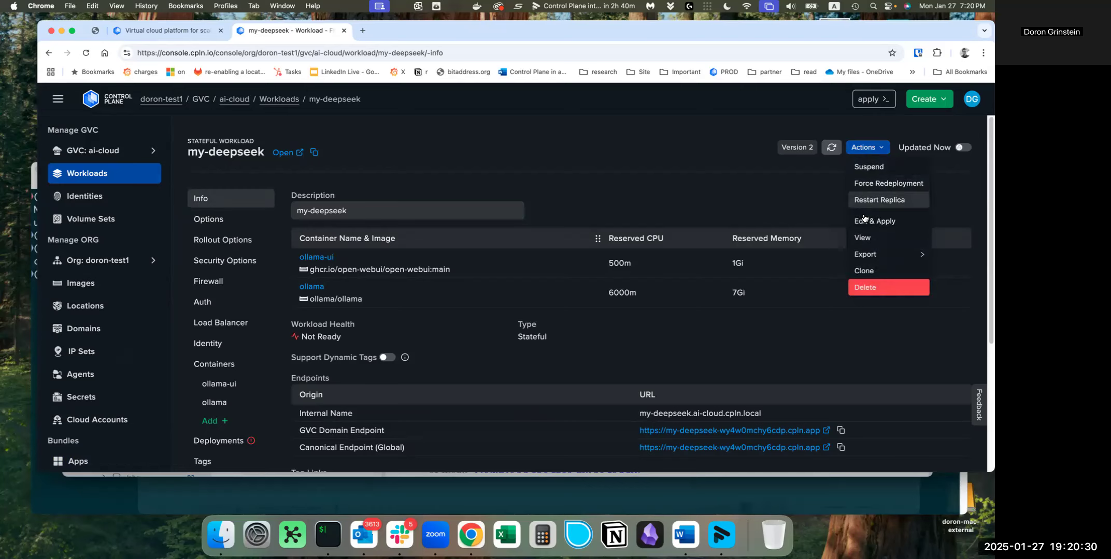
click(862, 237)
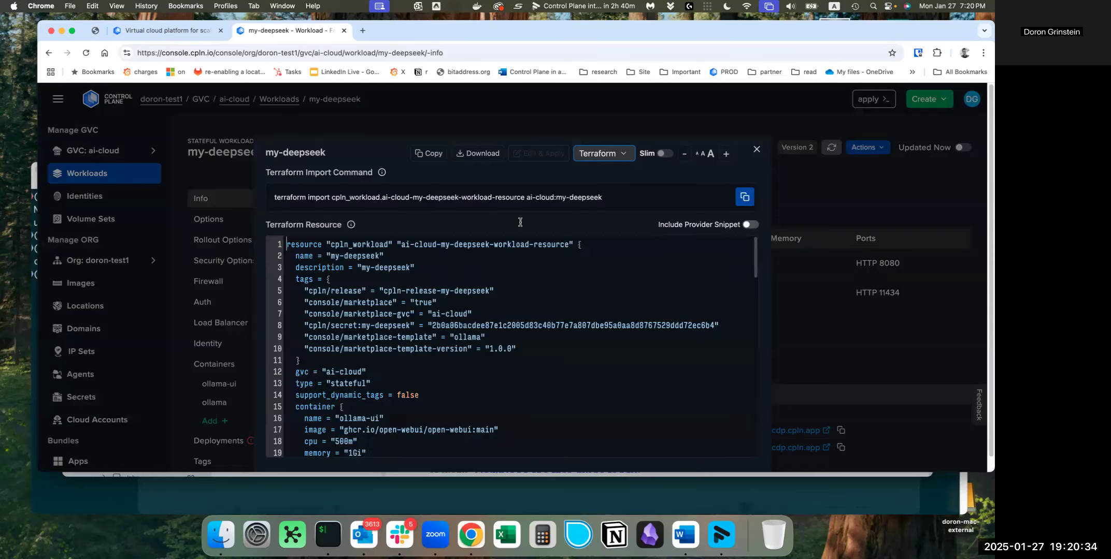
click(601, 155)
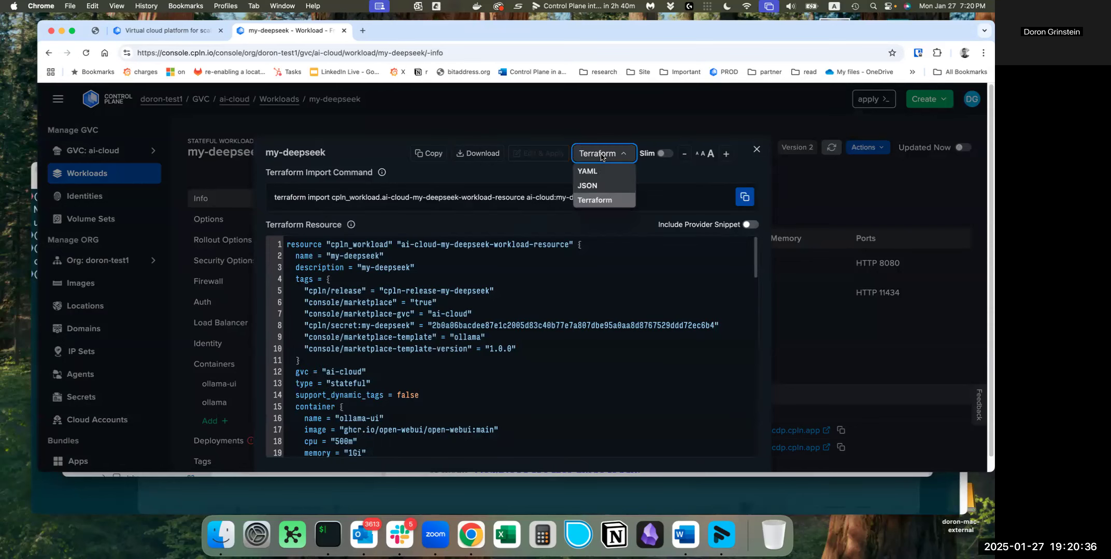
click(587, 171)
scroll(388, 329, down, 5)
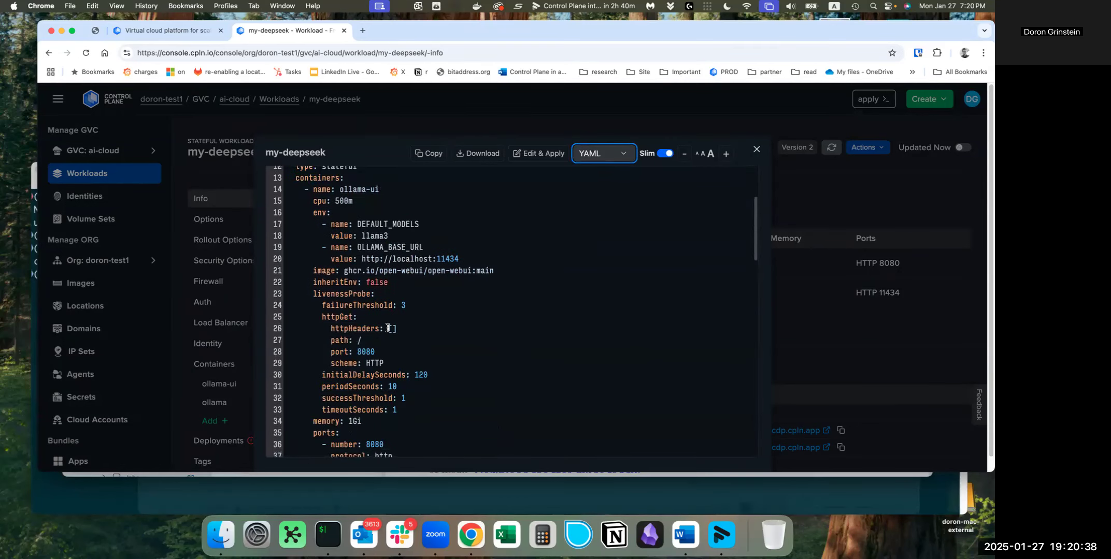
scroll(388, 329, up, 5)
click(756, 149)
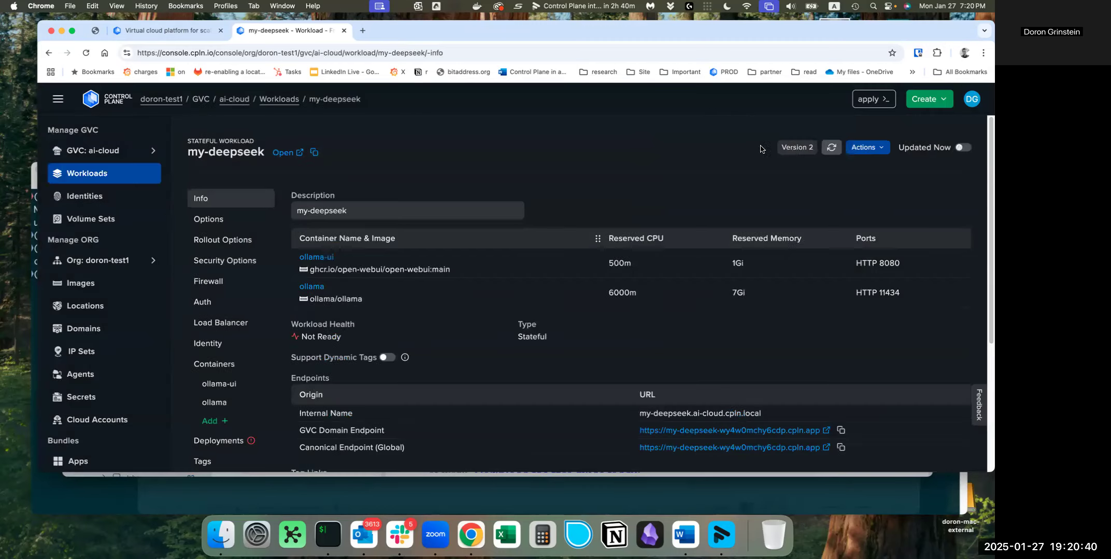
Examine the volumes of the my-deepseek volume set, including their lifecycle, replica binding and size
click(147, 217)
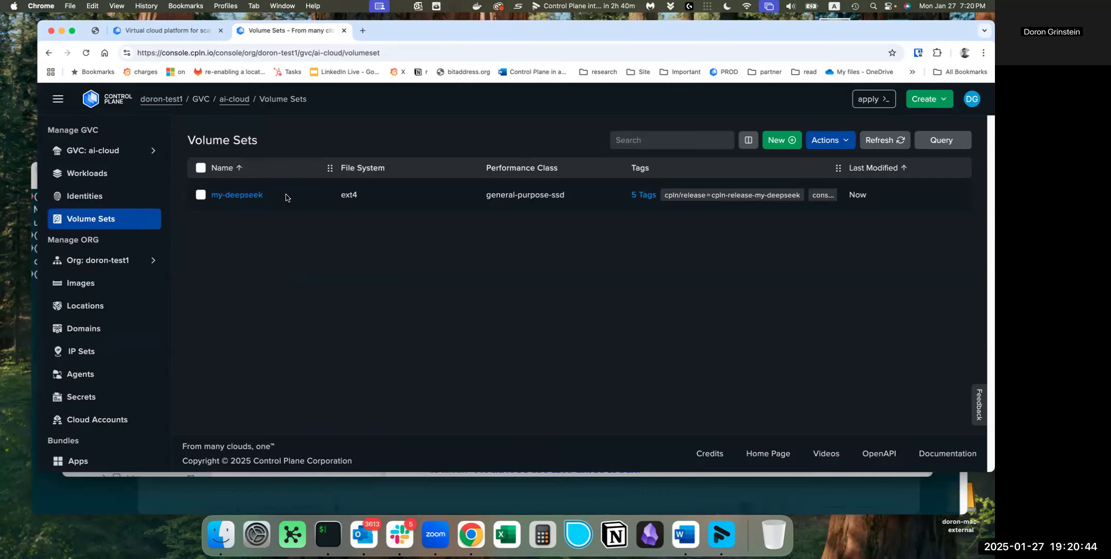
click(250, 196)
click(229, 220)
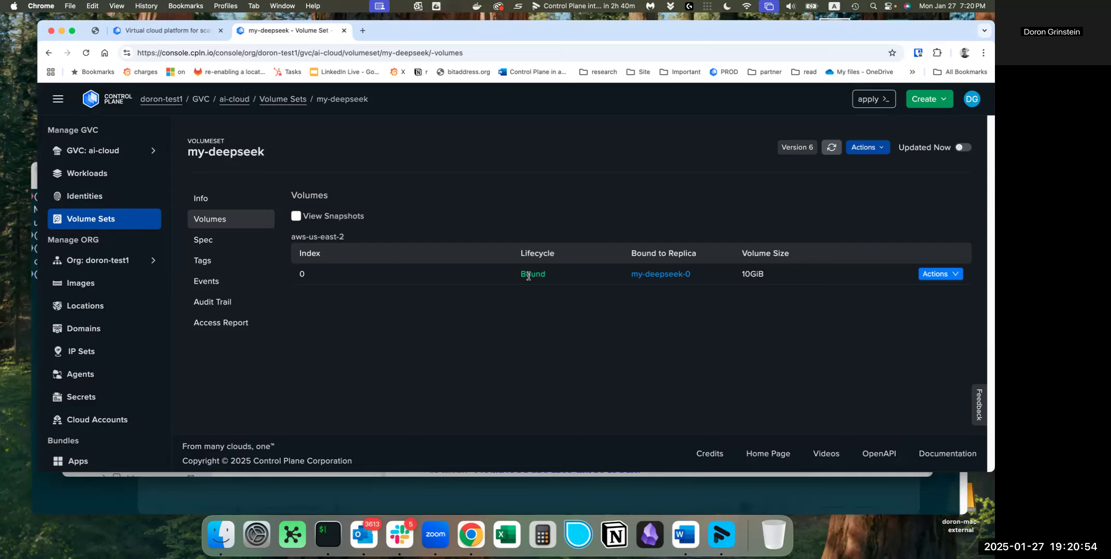
Open the my-deepseek workload's public endpoint from the workloads list and get started with Open WebUI
click(102, 188)
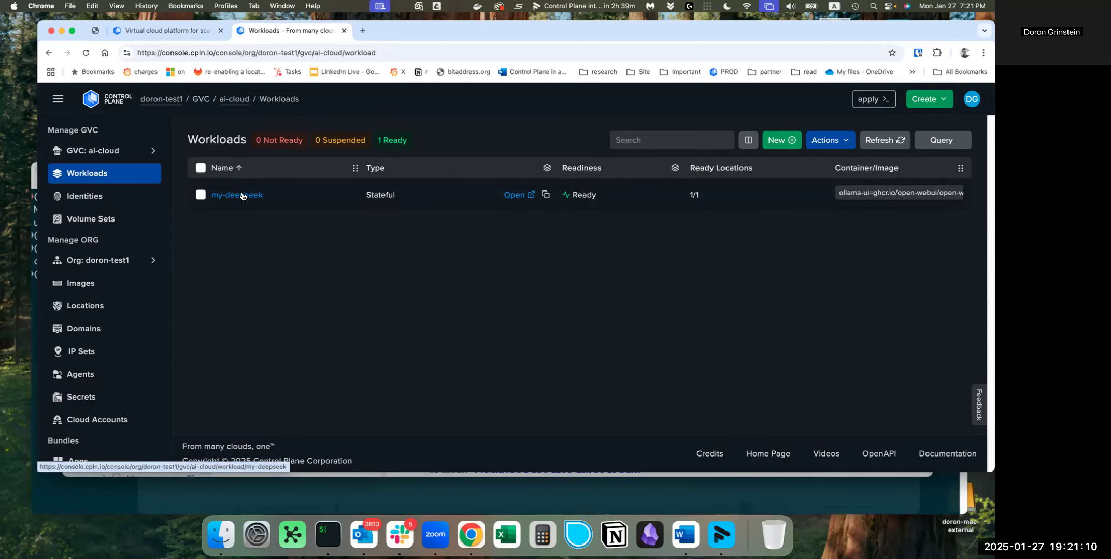
click(517, 198)
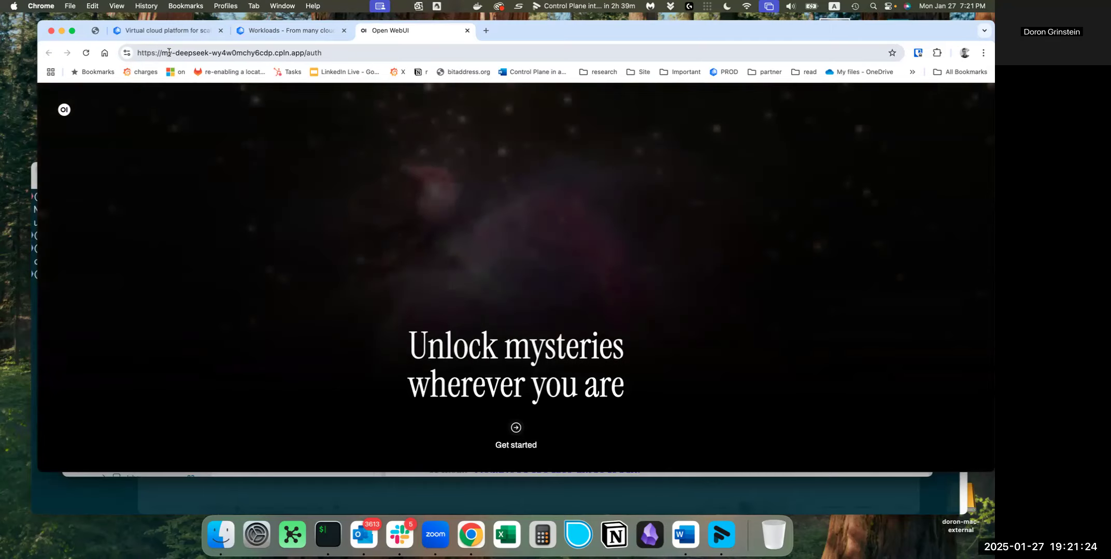
click(520, 437)
Enter the administrator's full name and e-mail address in the Open WebUI registration form
click(436, 250)
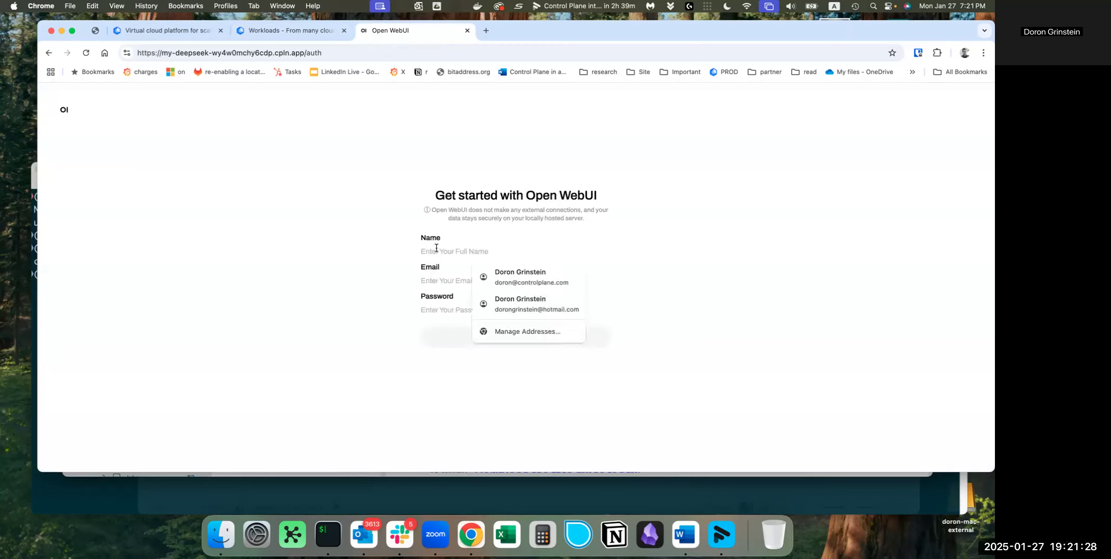
text(DOro)
key(BackSpace)
key(BackSpace)
key(BackSpace)
key(Tab)
text(dr)
key(BackSpace)
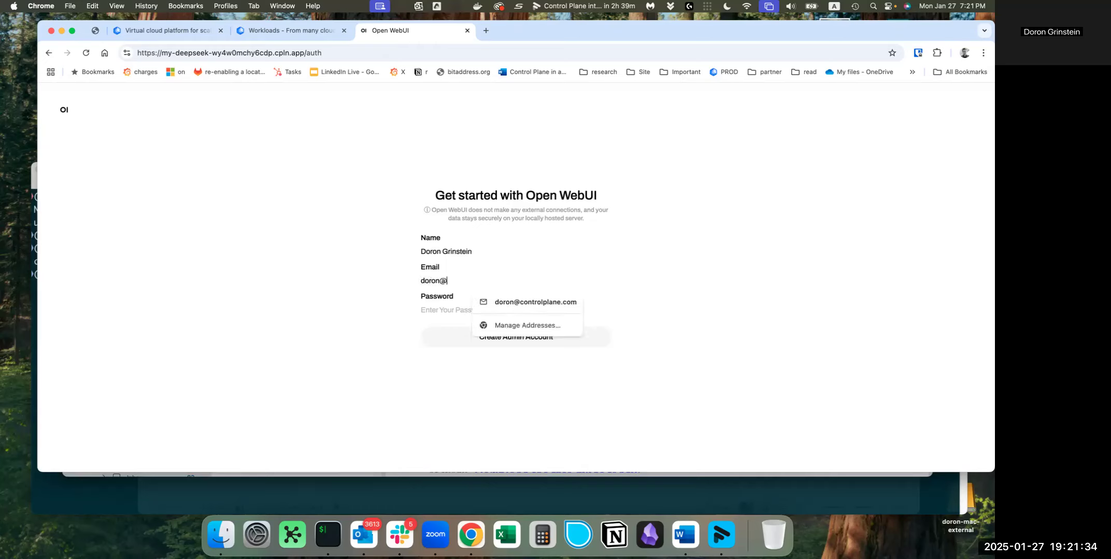
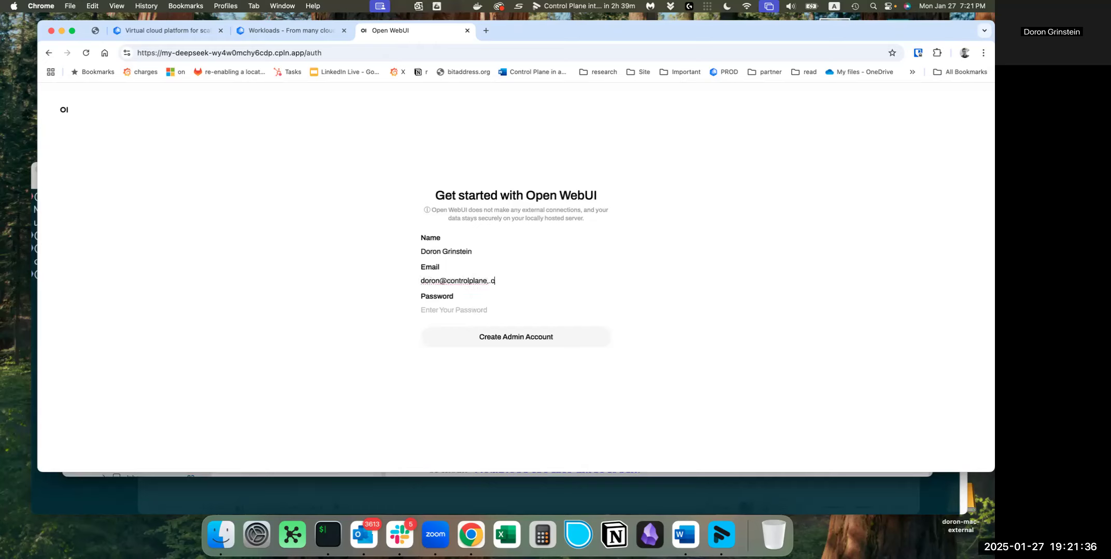
Enter the account password and create the Open WebUI admin account
key(Tab)
text(a)
text(*****)
click(523, 337)
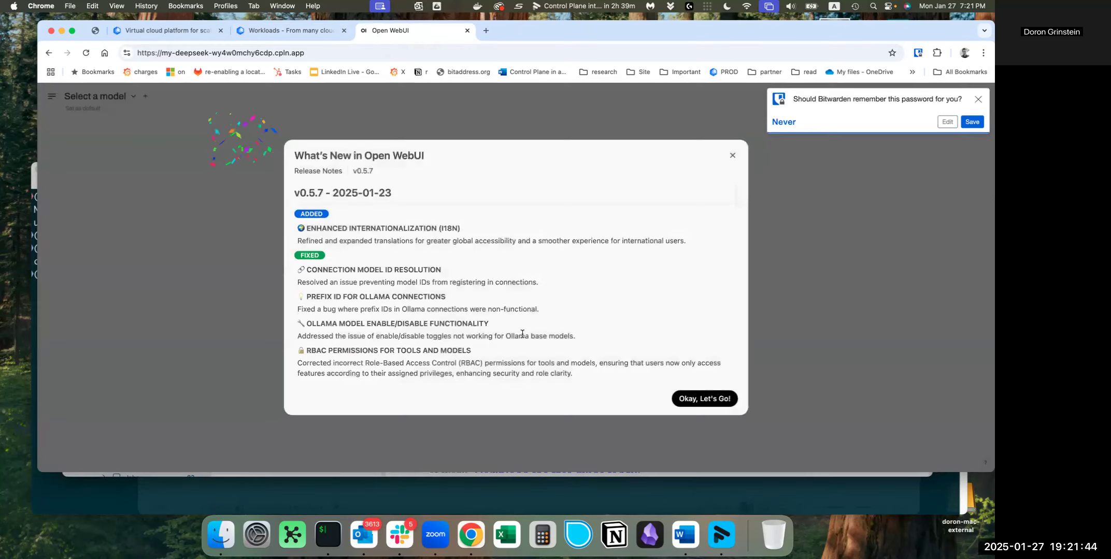
Dismiss the Open WebUI release notes, decline saving the password in Bitwarden, and expand the chat sidebar
click(712, 399)
click(784, 123)
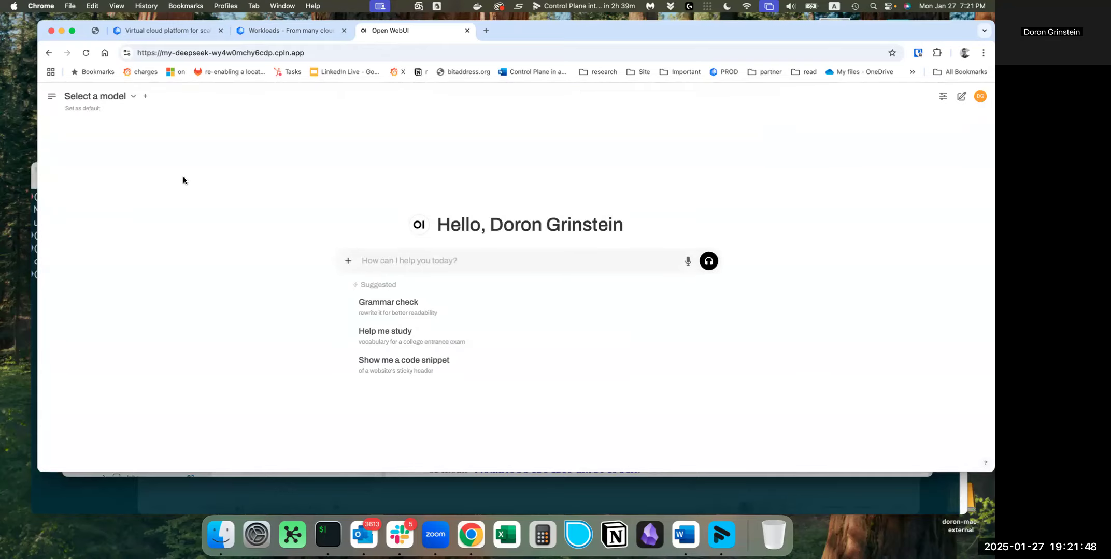
click(49, 99)
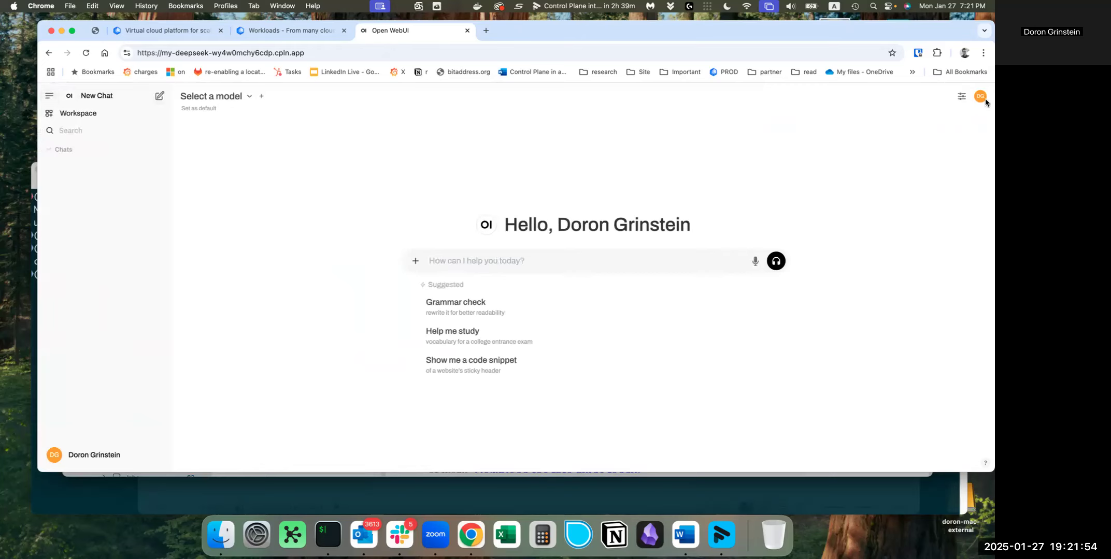
Open the Models settings in the Open WebUI admin panel
click(958, 100)
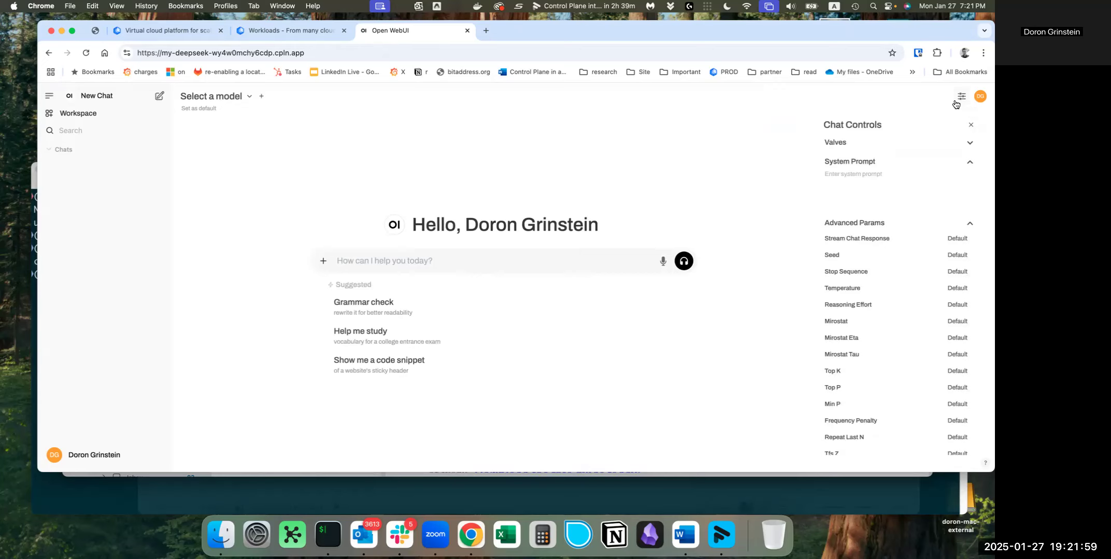
click(980, 96)
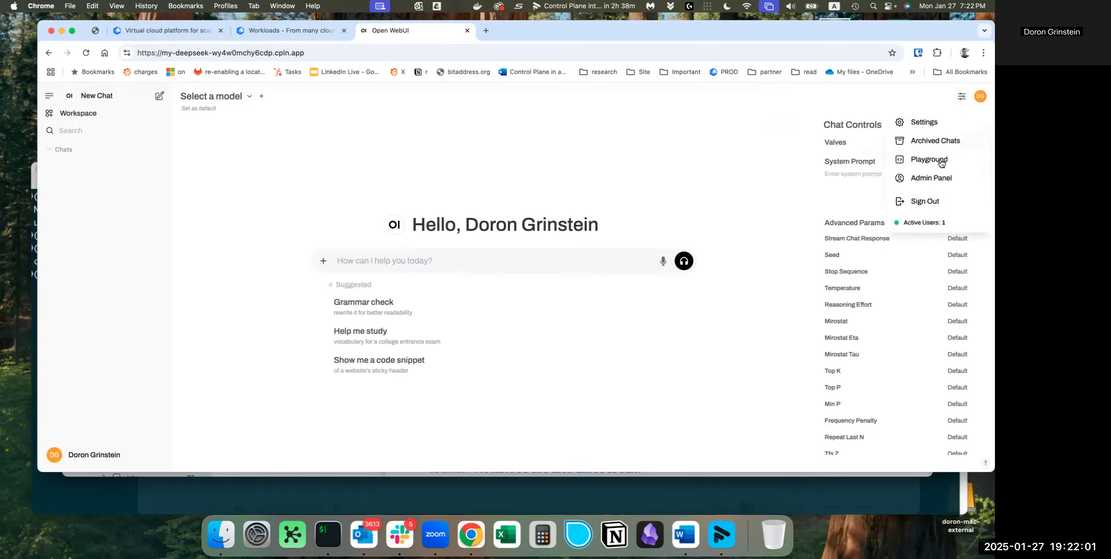
click(932, 178)
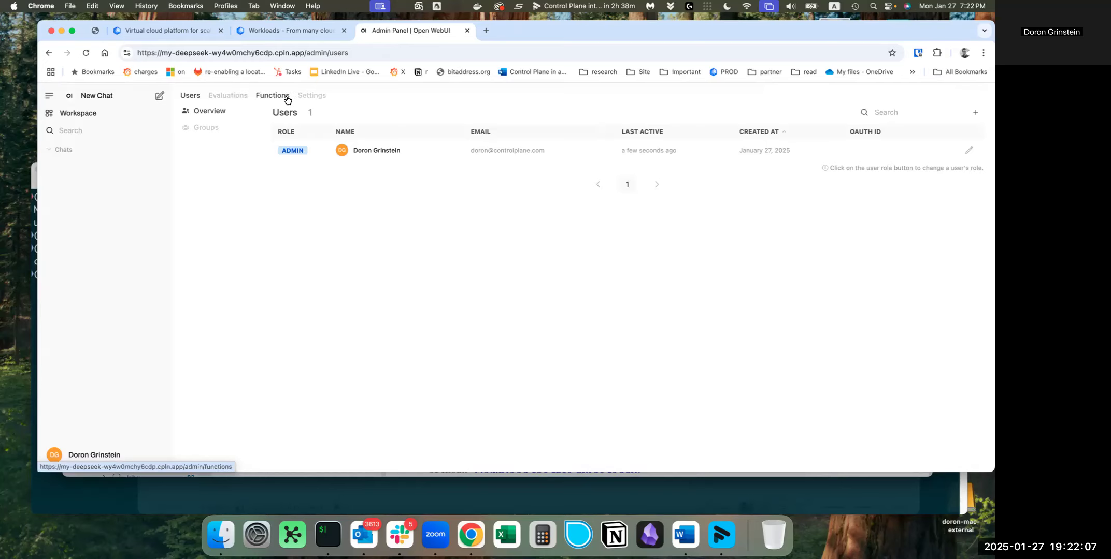
click(310, 100)
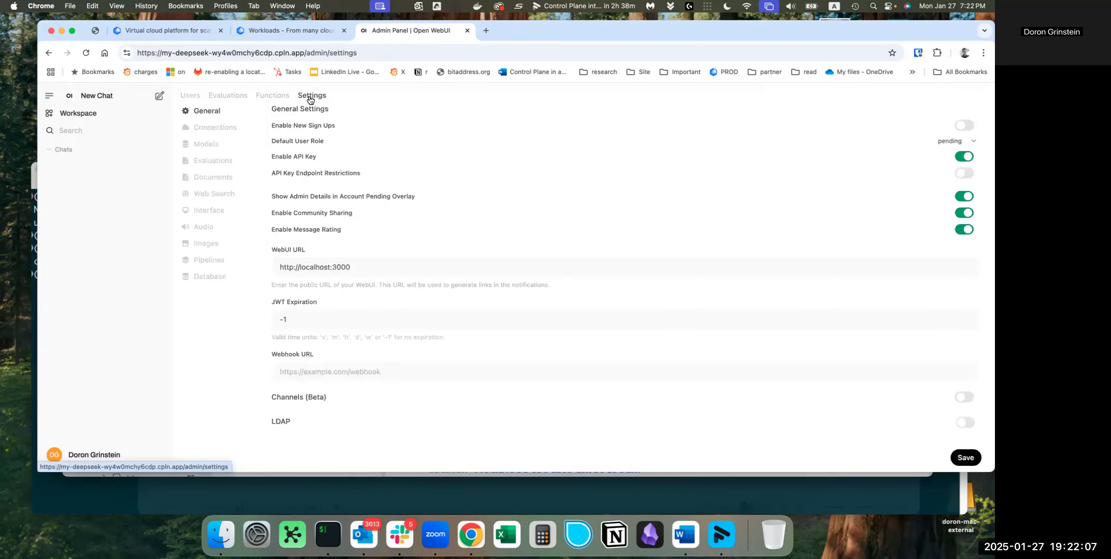
click(221, 147)
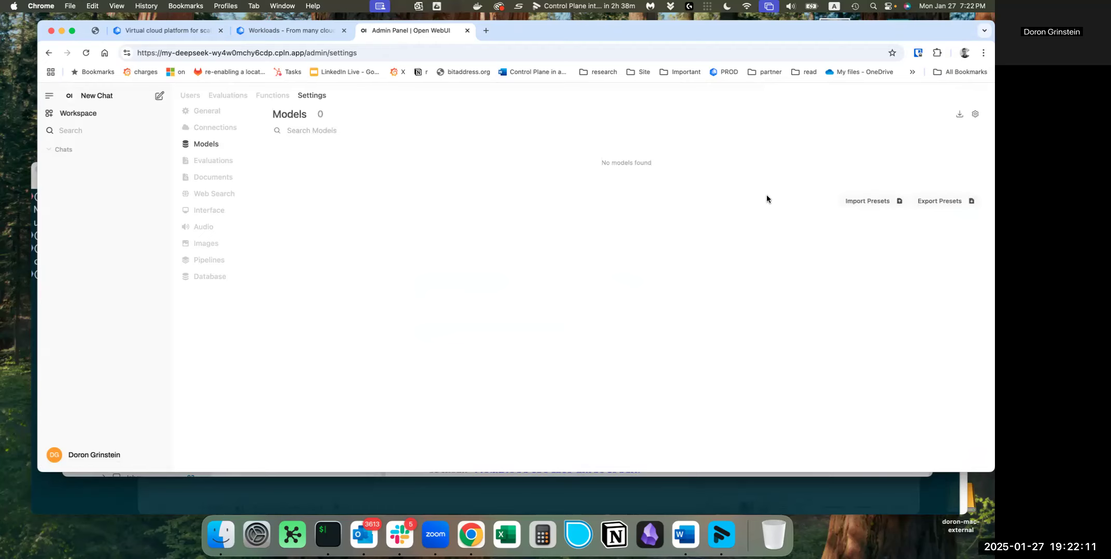
Pull the deepseek-r1 model from Ollama.com and close the model management dialog
click(959, 116)
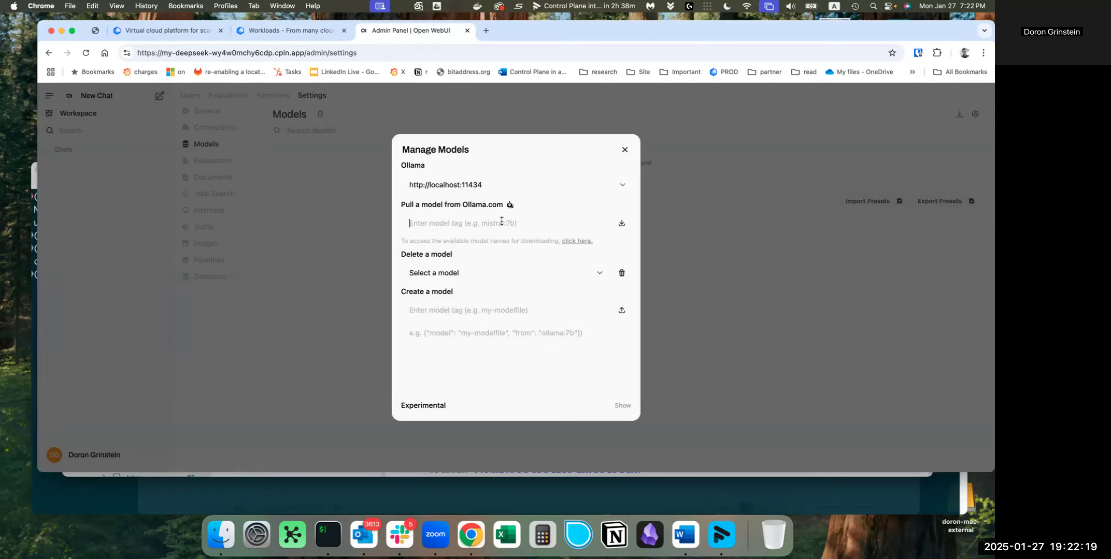
text(deepsee)
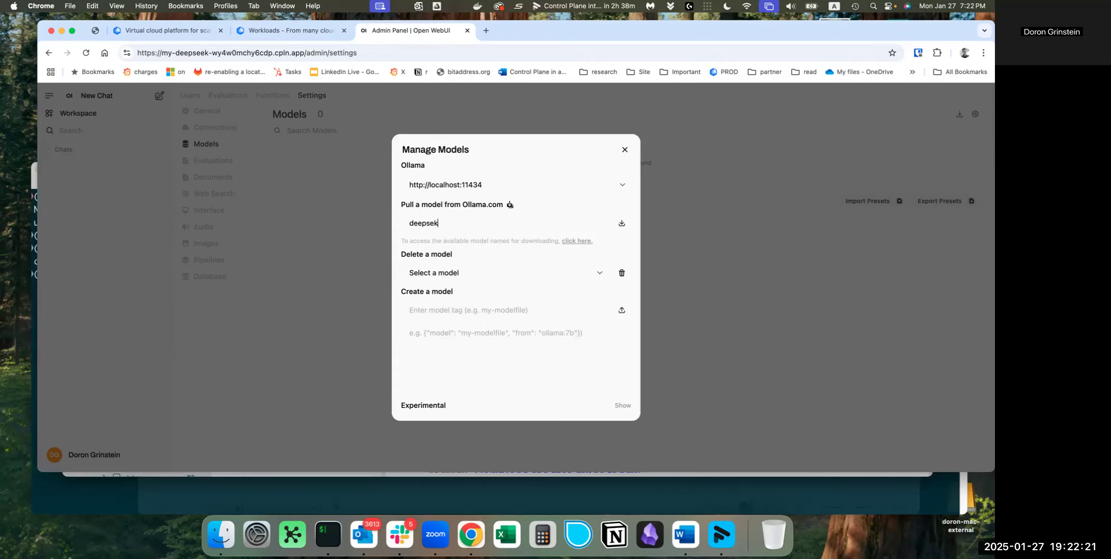
text(k-r1)
click(622, 223)
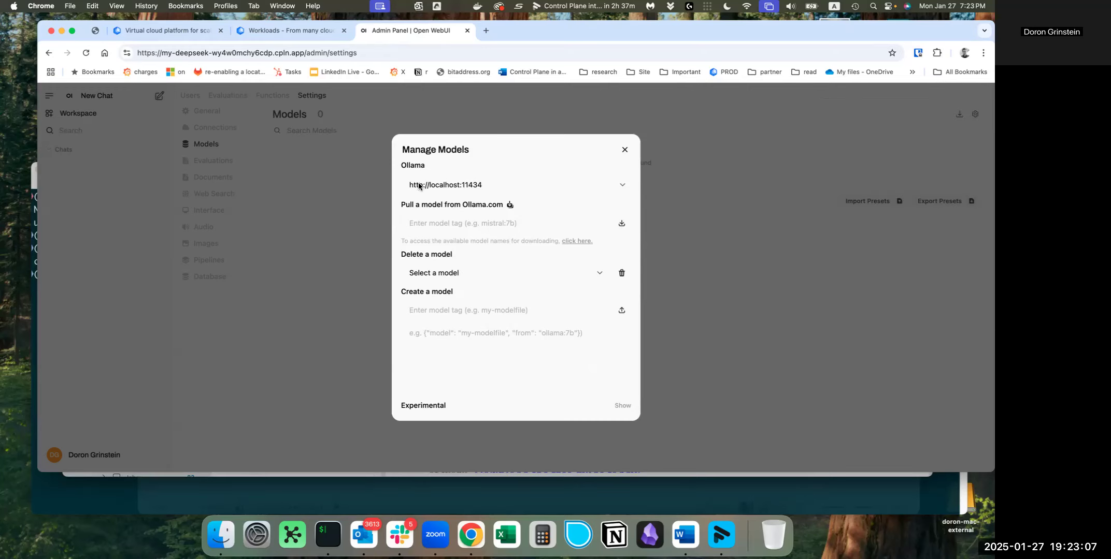
click(626, 150)
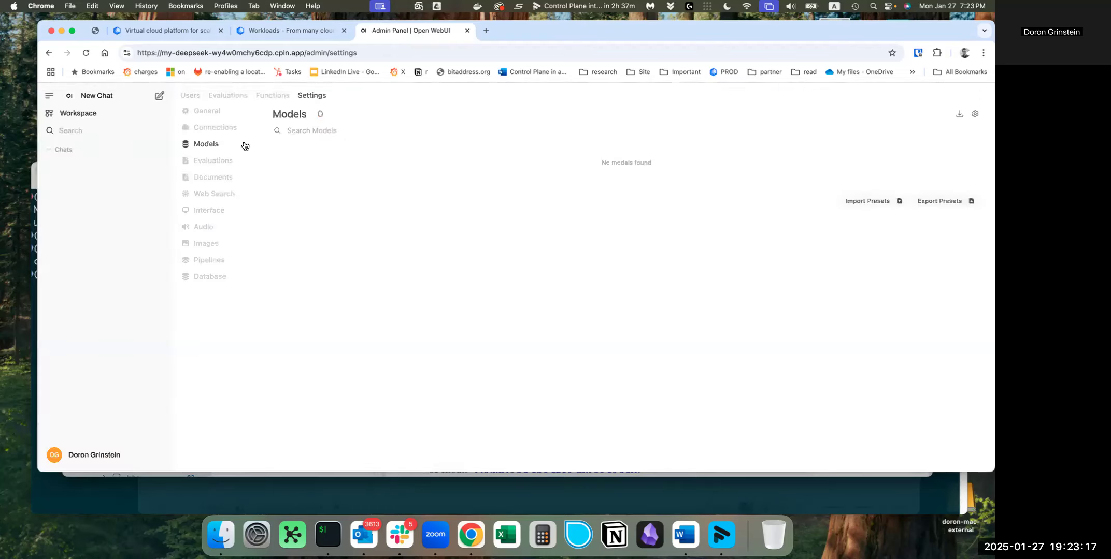
Start a new chat with deepseek-r1:latest and ask "how many cities are there in china?"
click(88, 96)
text(how many cities are theer)
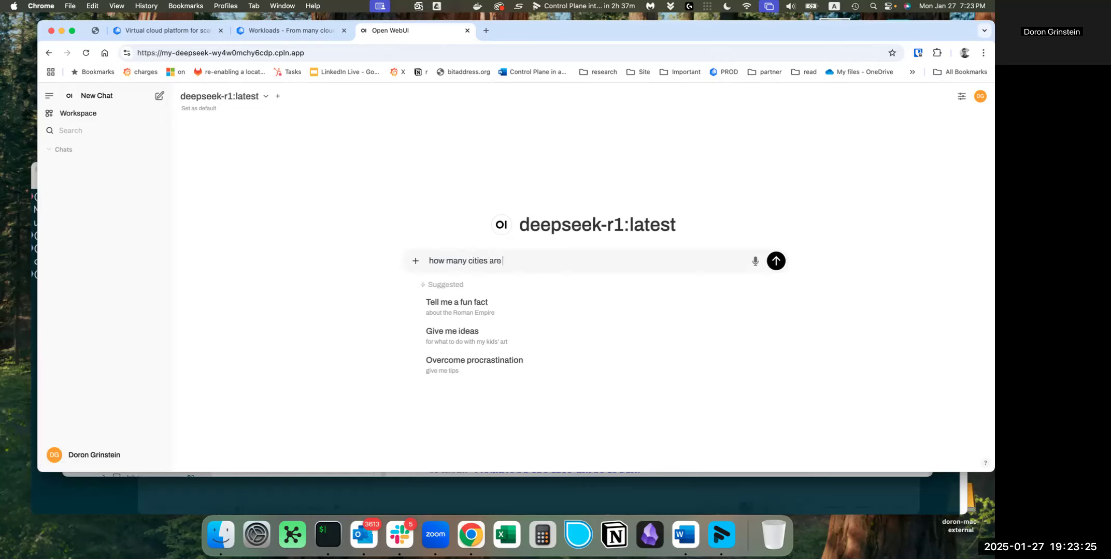
key(BackSpace)
key(BackSpace)
text(re in china?)
key(Return)
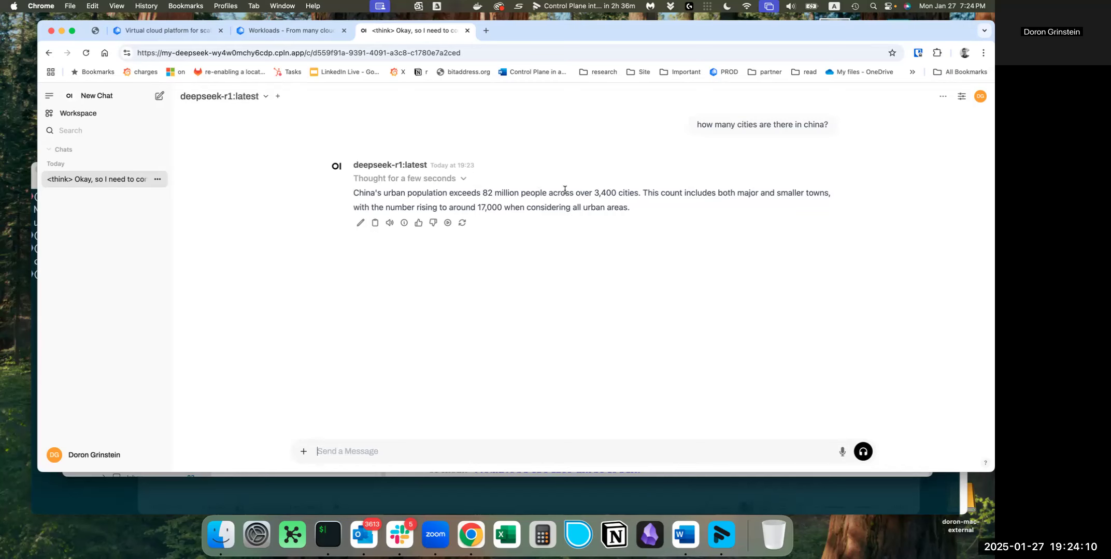
Highlight the number of cities and the population figure in the model's answer to review them
drag(594, 193, 638, 194)
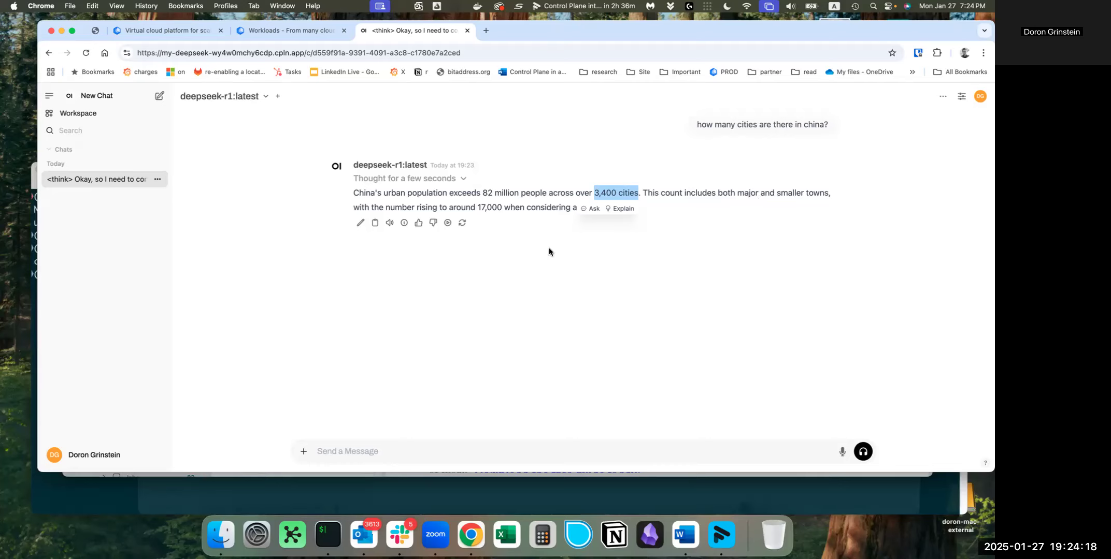
click(602, 260)
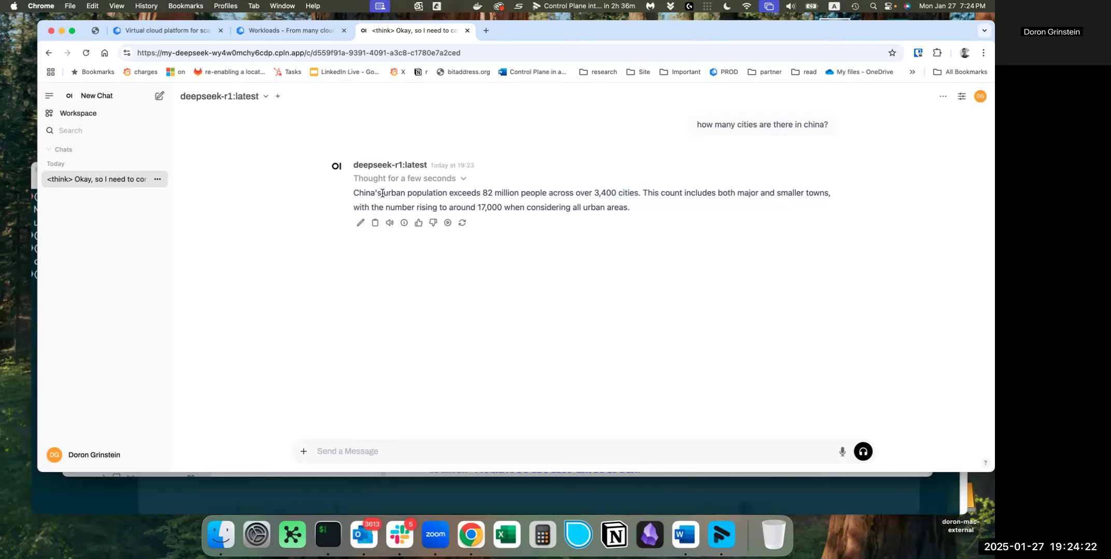
drag(482, 193, 510, 194)
click(512, 235)
Switch to the Control Plane console and uninstall the my-deepseek app from the installed apps
click(282, 30)
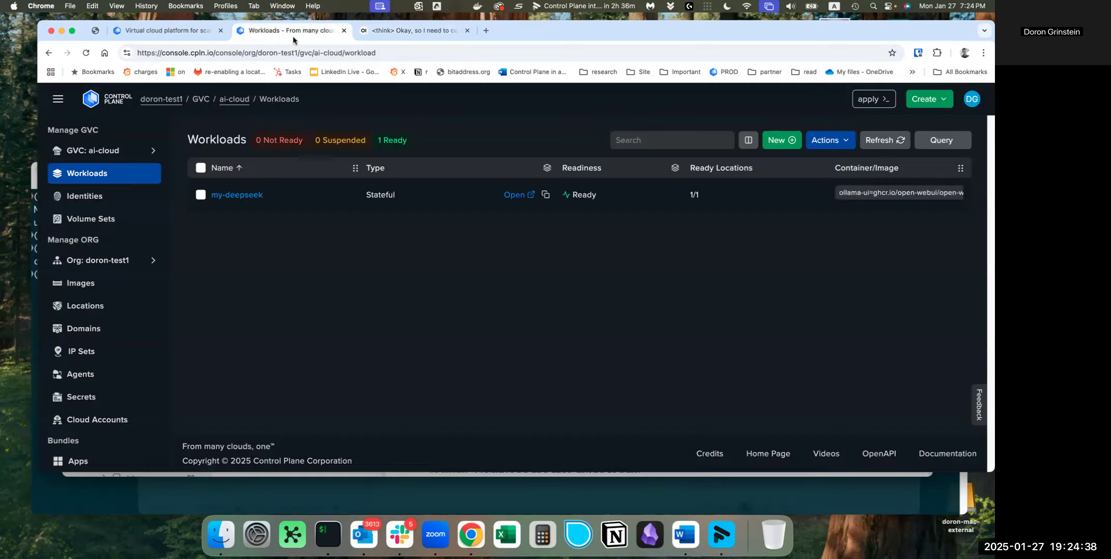
scroll(118, 301, down, 2)
scroll(118, 301, down, 5)
click(95, 293)
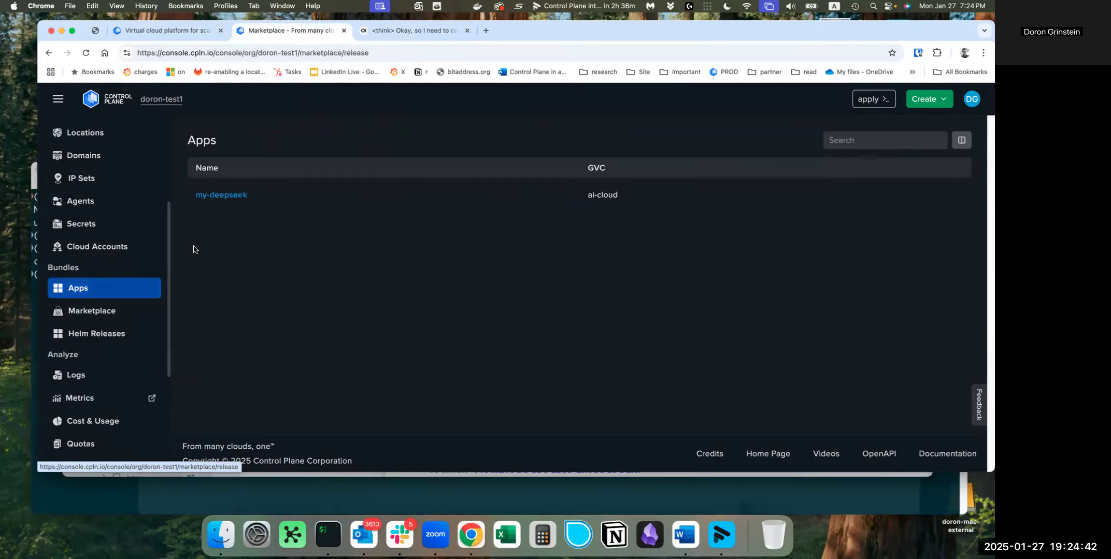
click(214, 199)
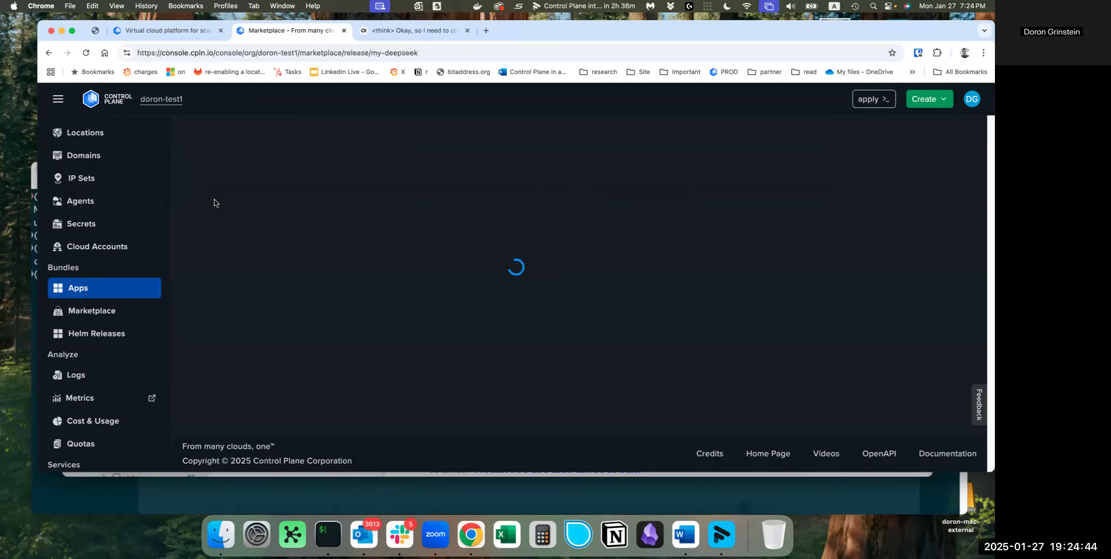
scroll(357, 320, down, 1)
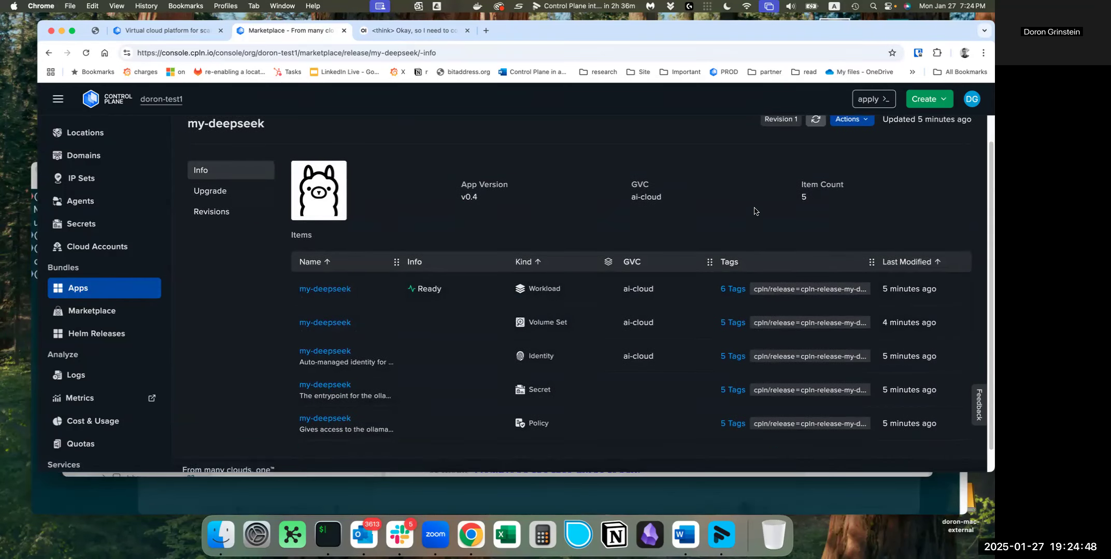
click(862, 121)
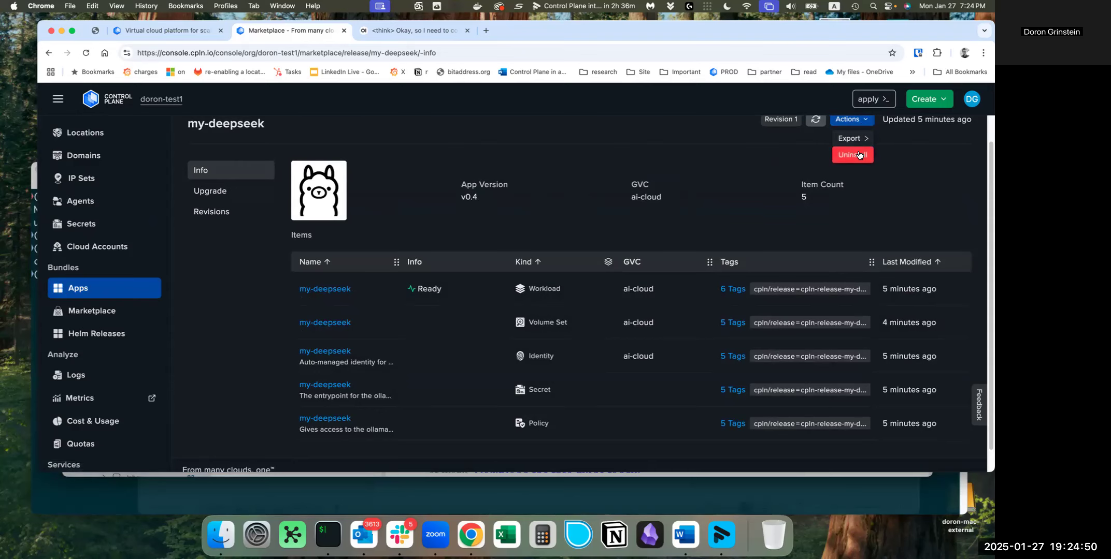
click(852, 155)
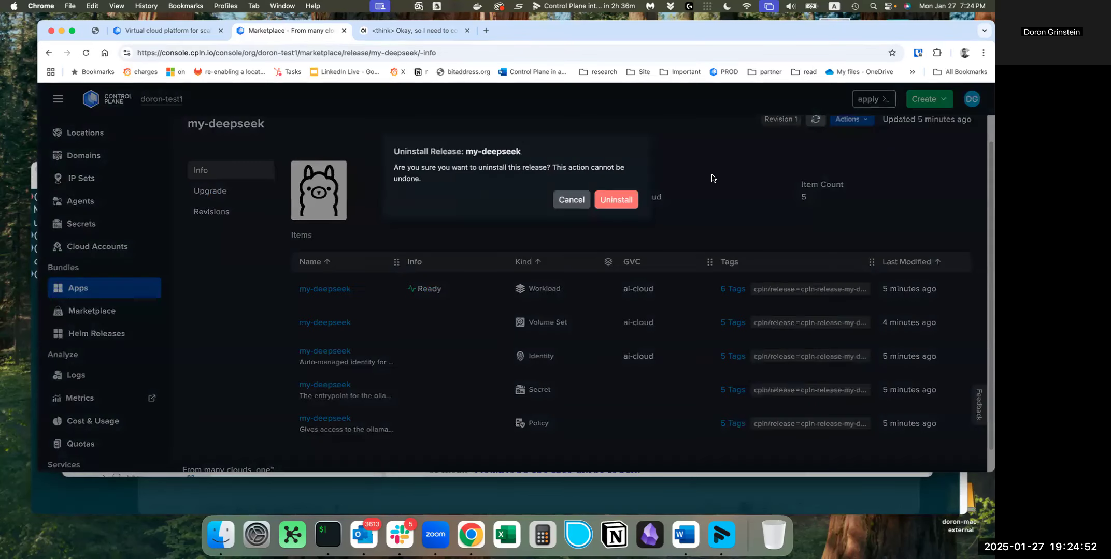
click(610, 202)
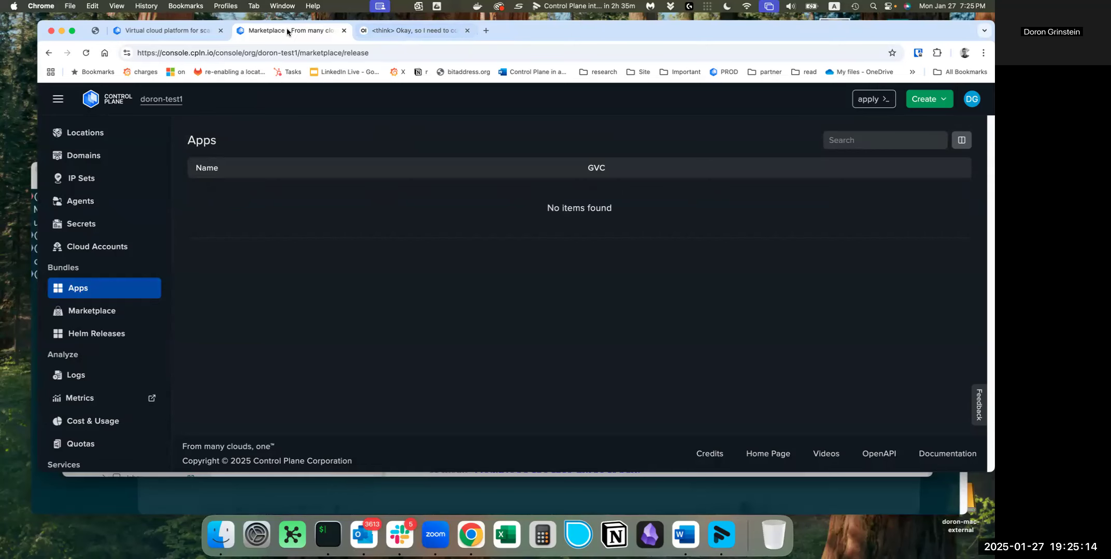
Return to the controlplane.com home page
click(166, 30)
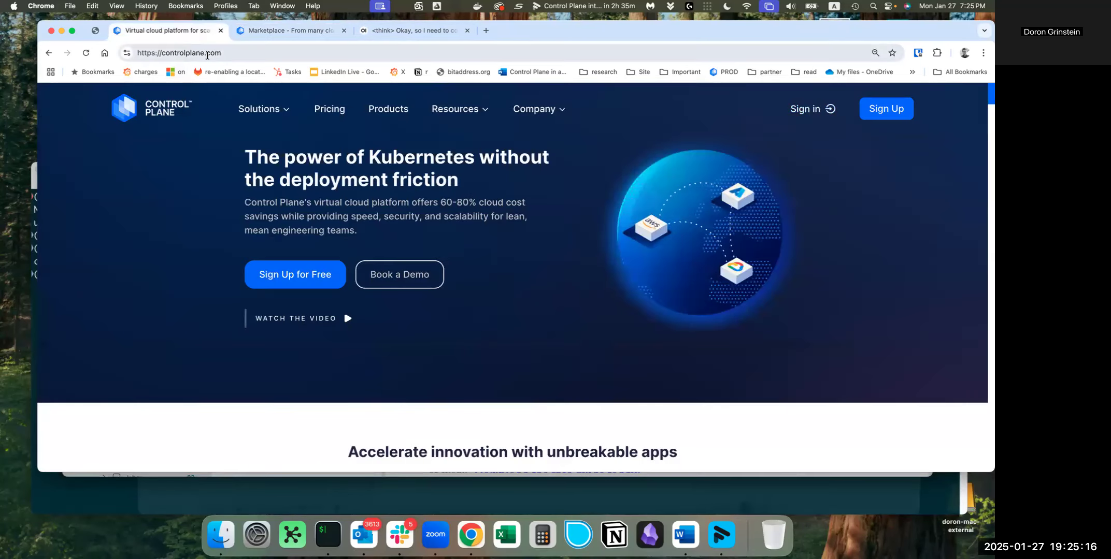